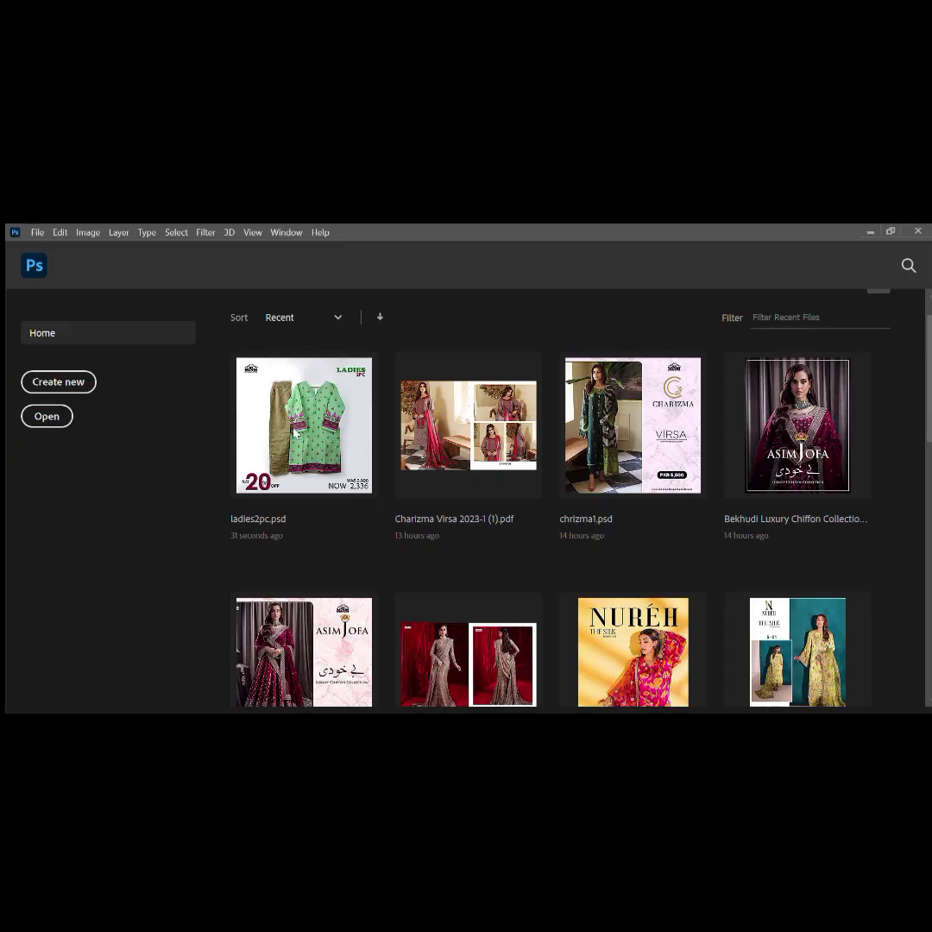
Open ladies2pc.psd and nudge the DSC_0750 suit photo up three arrow-key steps.
left_click(332, 496)
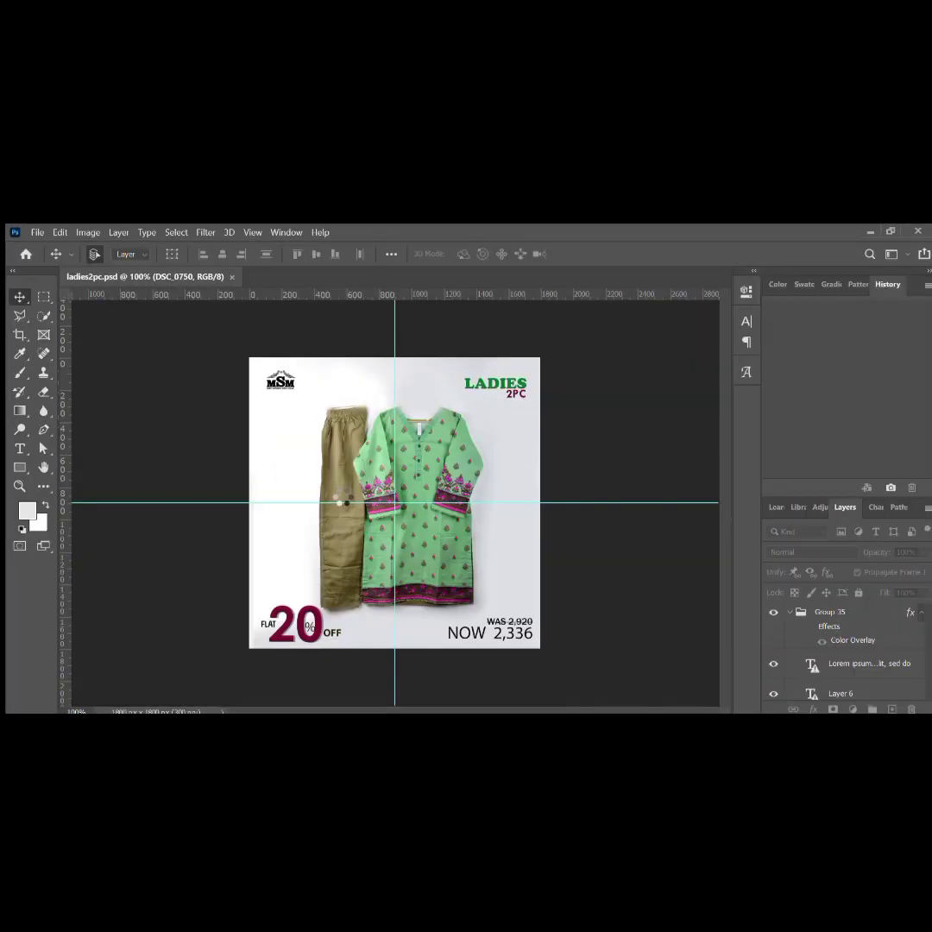
key("Up")
key("Up")
key("Up")
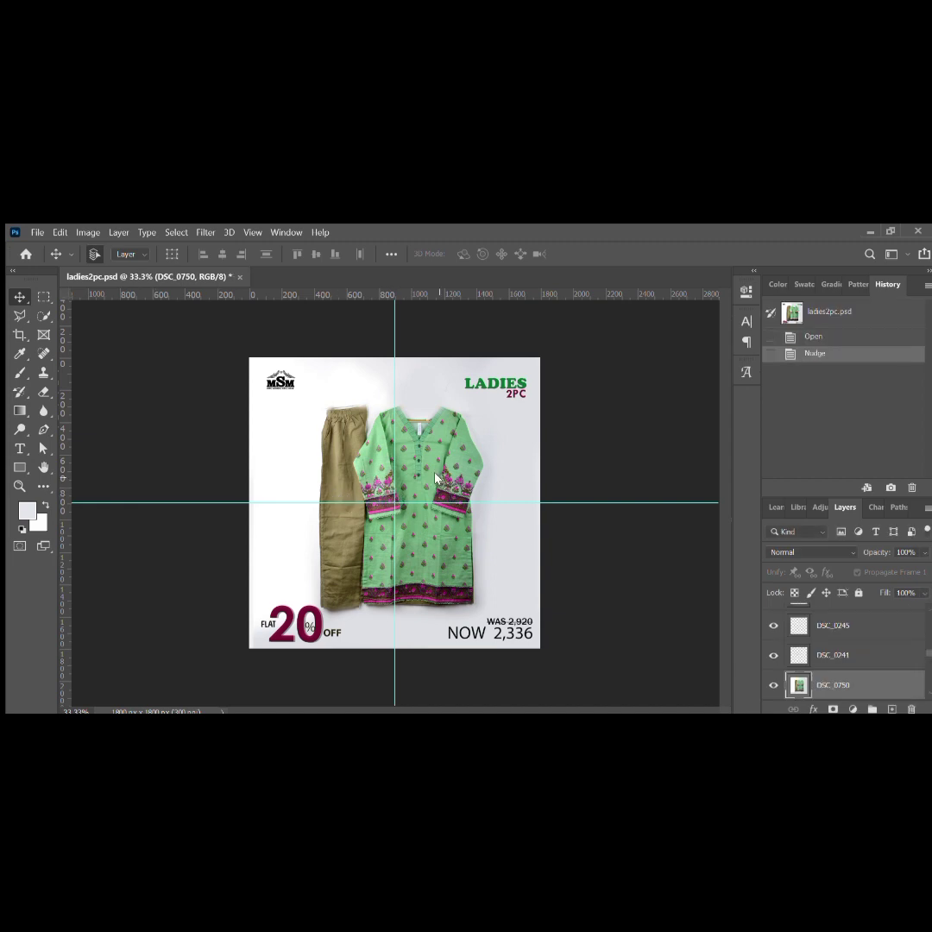
key("Up")
key("Up")
key("Up")
key("Up")
key("Up")
key("Up")
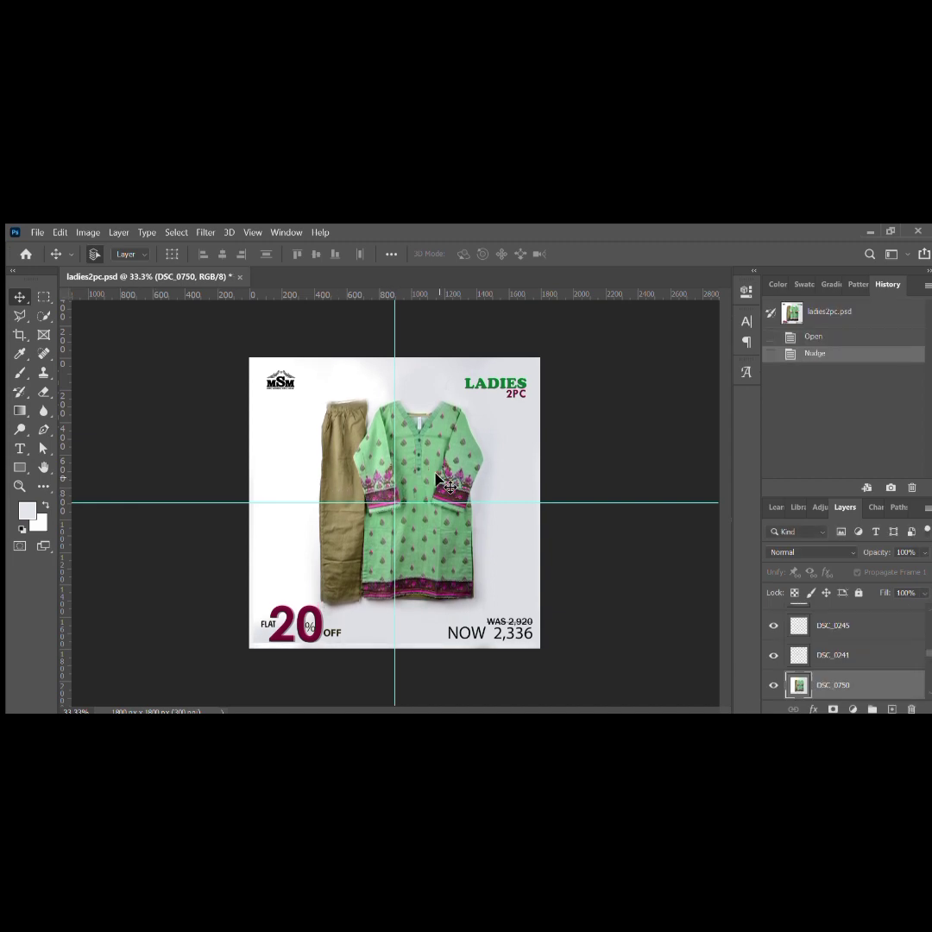
key("Up")
key("Up")
key("Up")
key("Up")
key("Up")
key("Up")
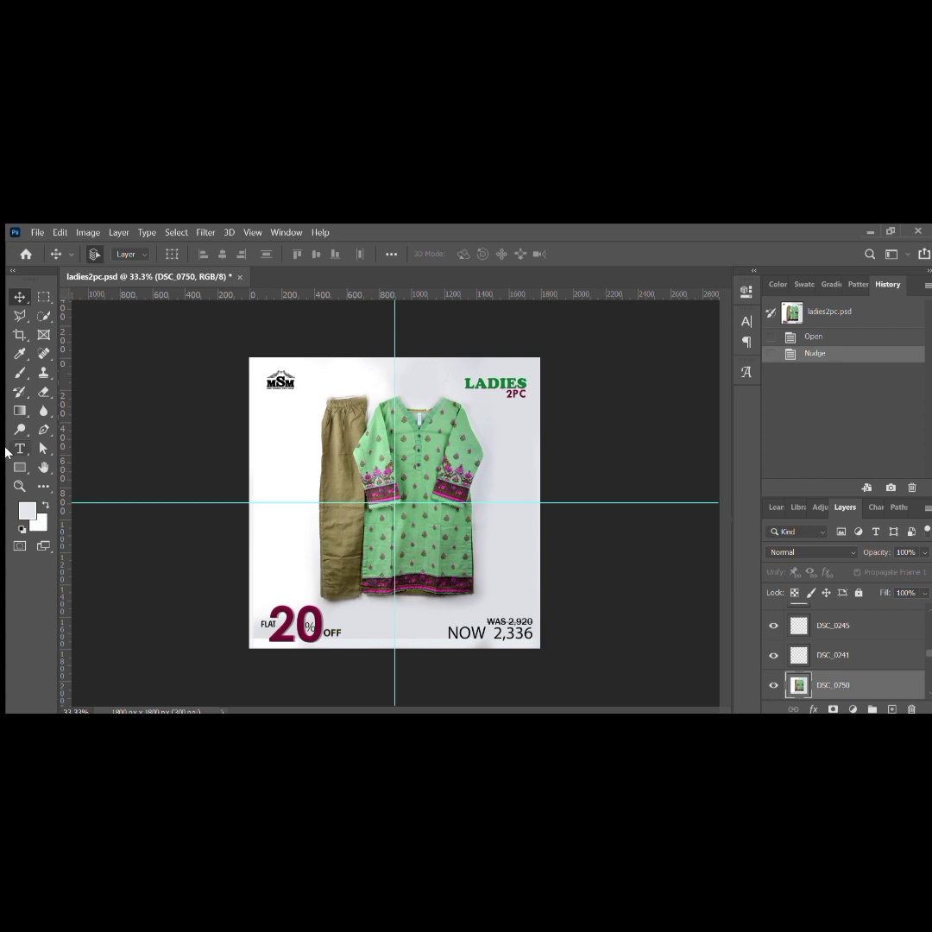
left_click(20, 449)
Change the LADIES heading font to Franklin Gothic Demi.
double_click(464, 386)
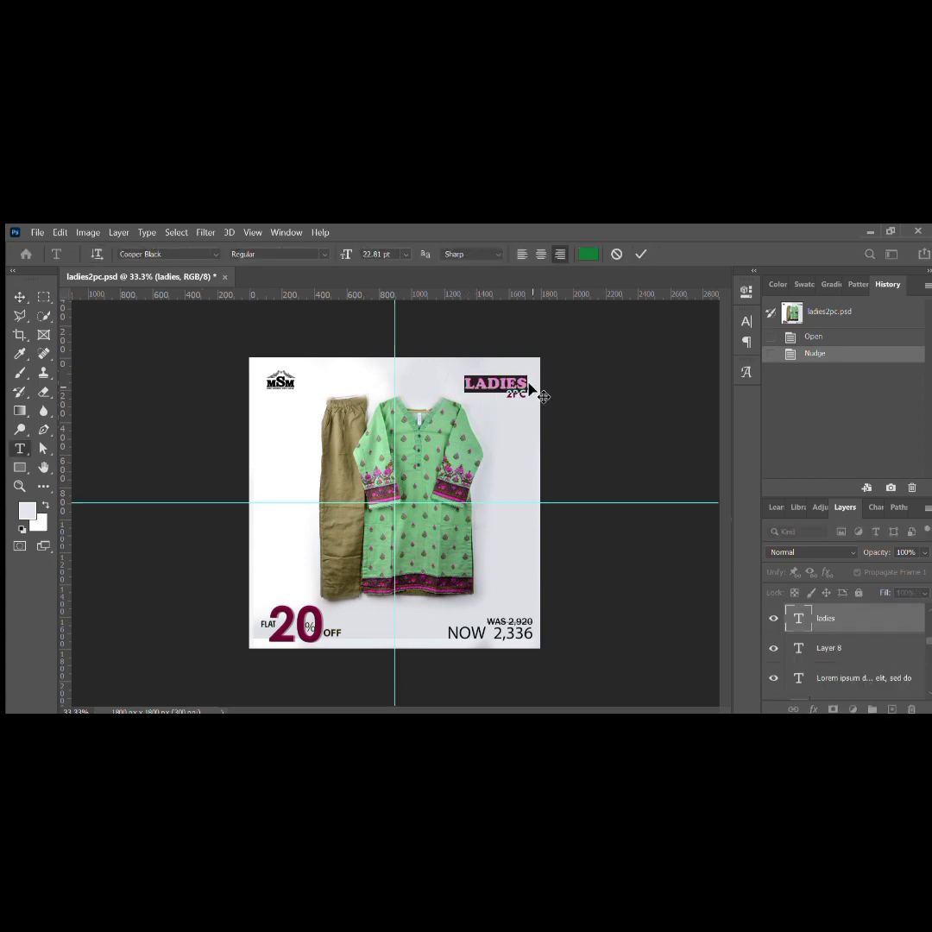
left_click(207, 254)
key("Down")
key("Down")
key("Down")
key("Down")
key("Down")
key("Down")
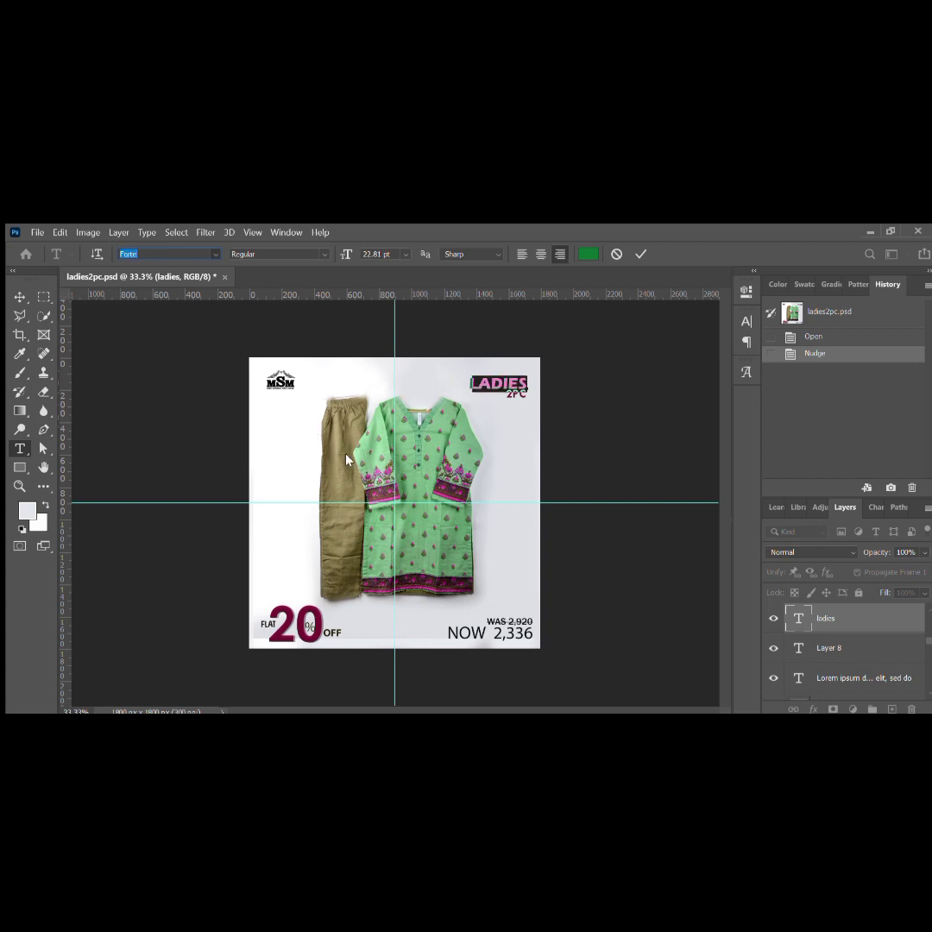
key("Down")
key("Down")
key("Down")
key("Down")
left_click(641, 252)
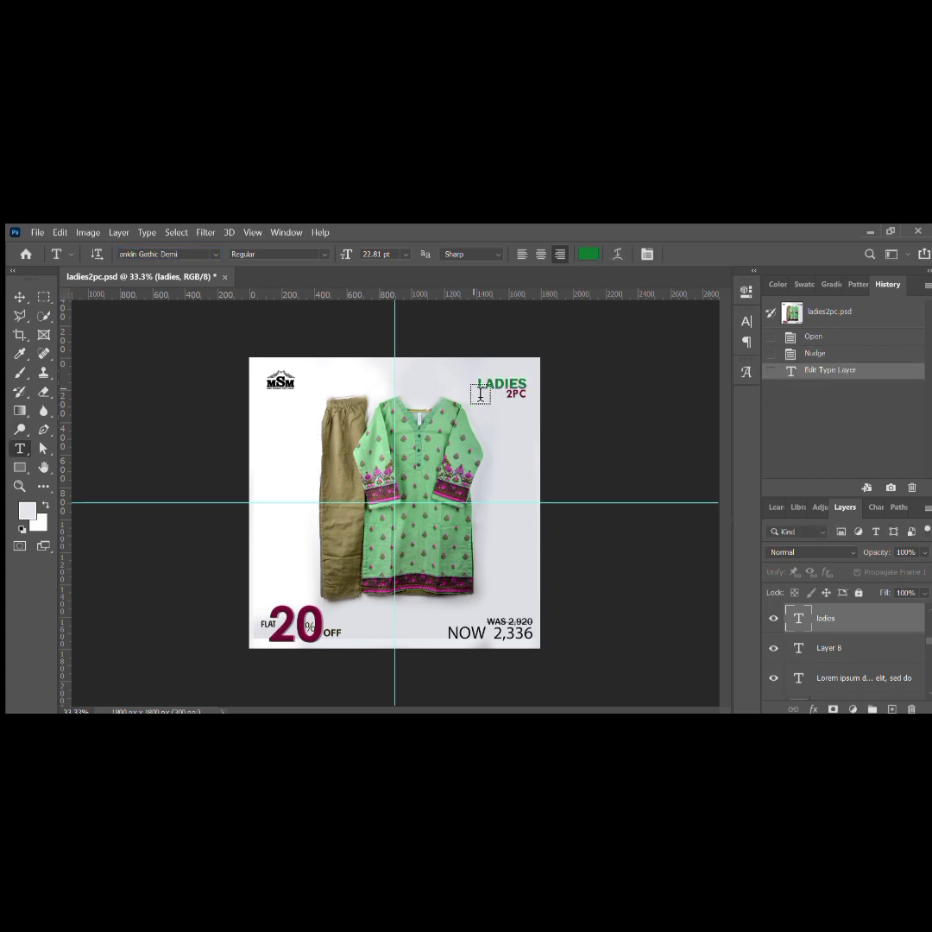
Colour LADIES olive, sampled from the trousers.
double_click(478, 390)
left_click(588, 252)
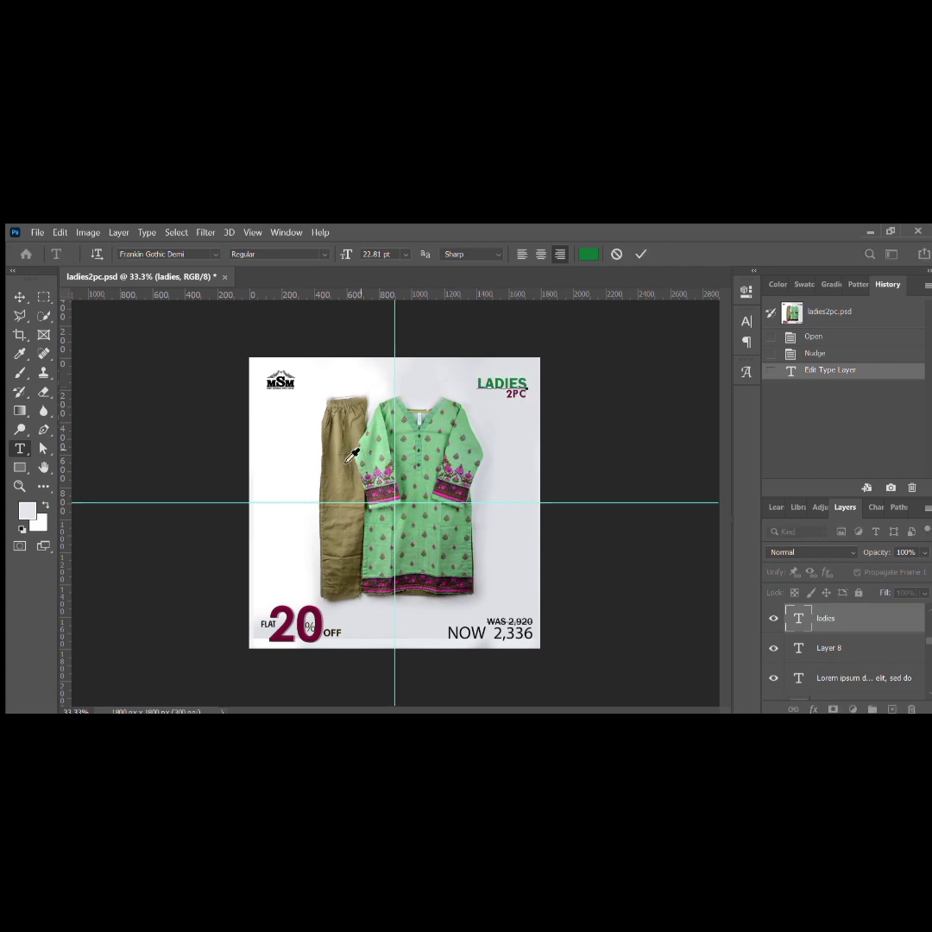
left_click(389, 472)
key("Return")
left_click(638, 252)
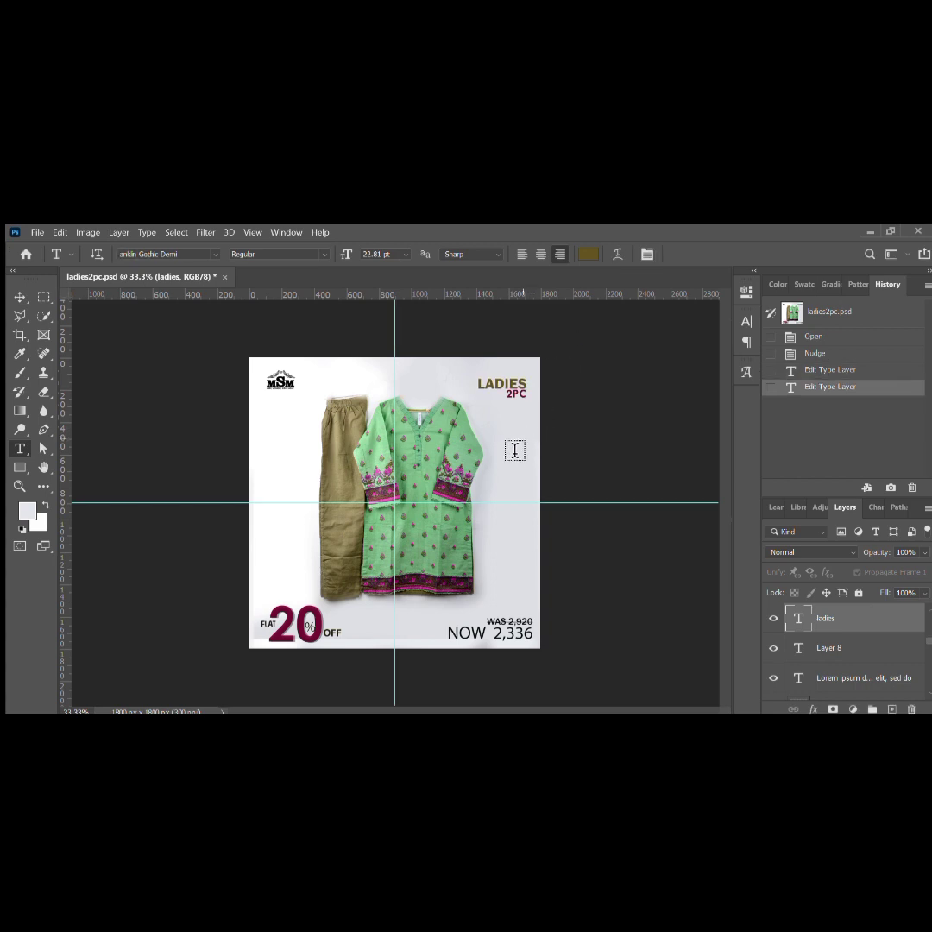
Recolour the 2PC subheading pink, sampled from the dress cuff.
left_click(510, 396)
left_click(440, 433)
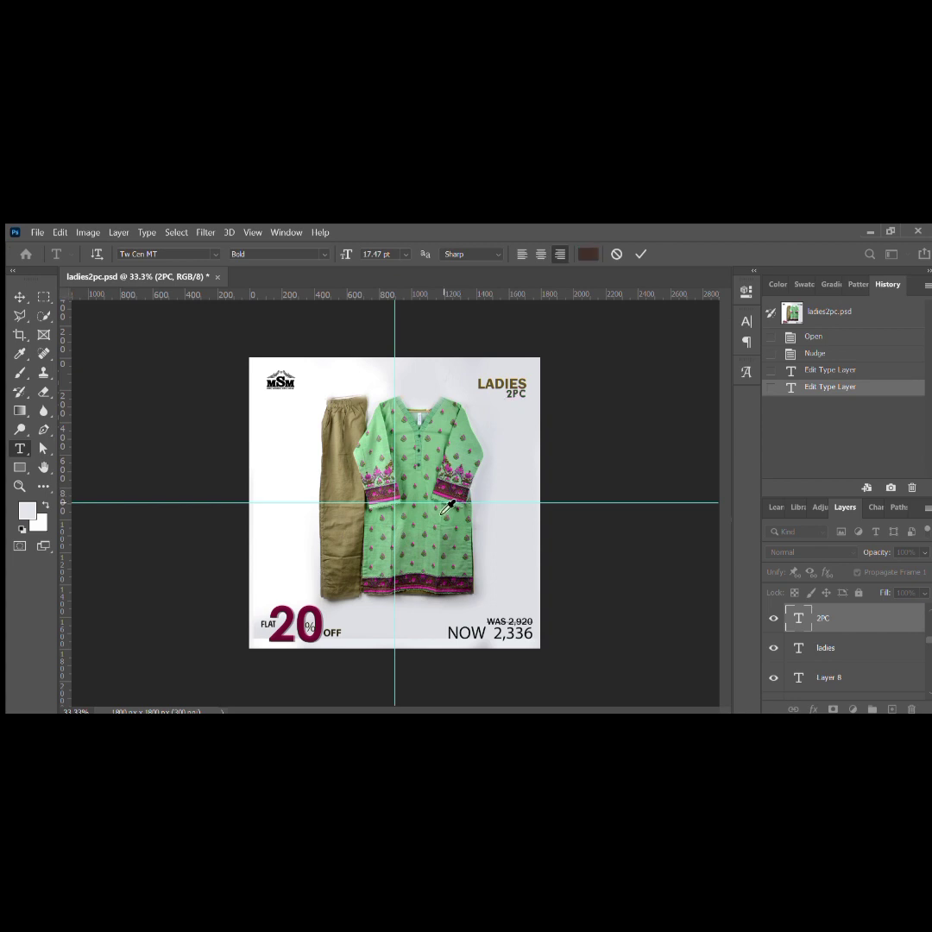
key("ctrl+a")
scroll(453, 500, "up", 3)
scroll(453, 503, "up", 1)
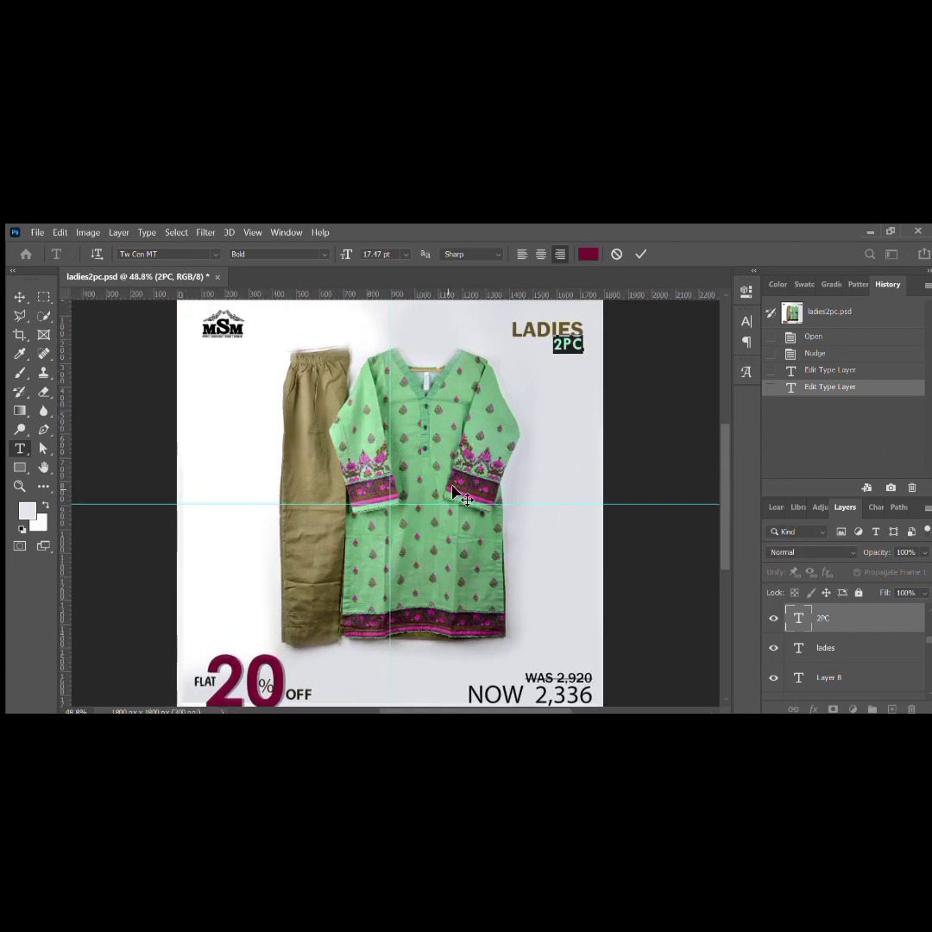
left_click(588, 253)
left_click(474, 503)
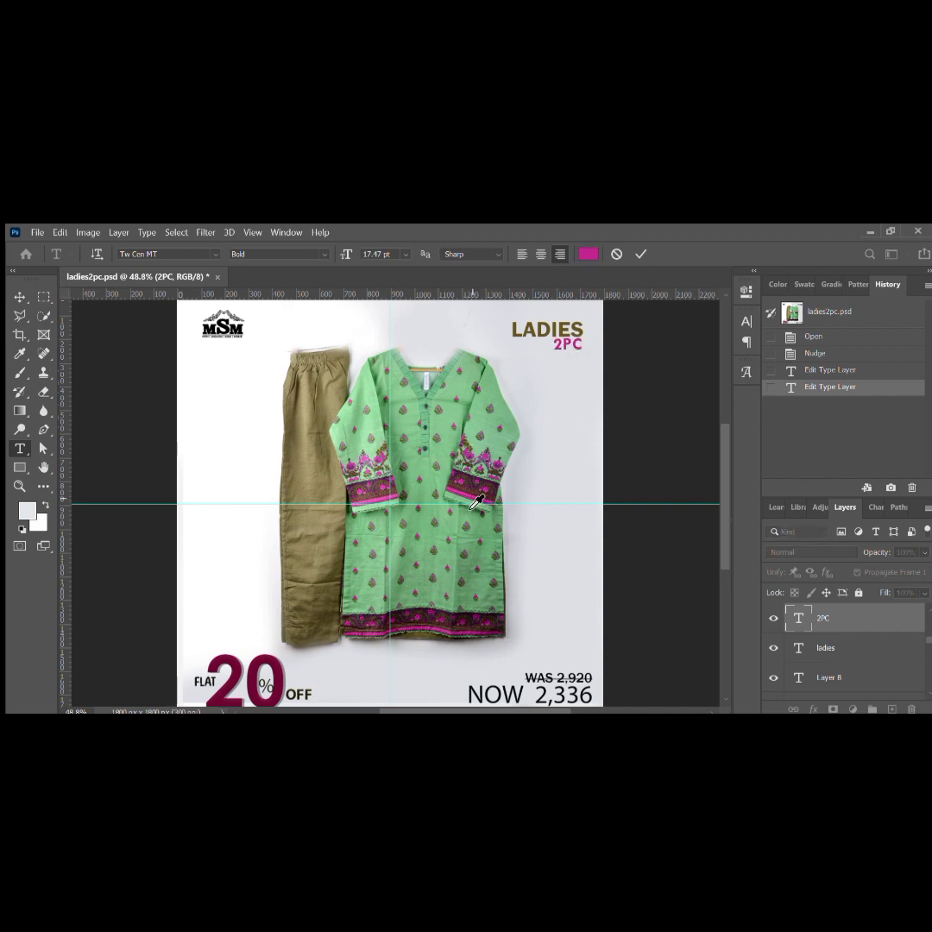
left_click(638, 254)
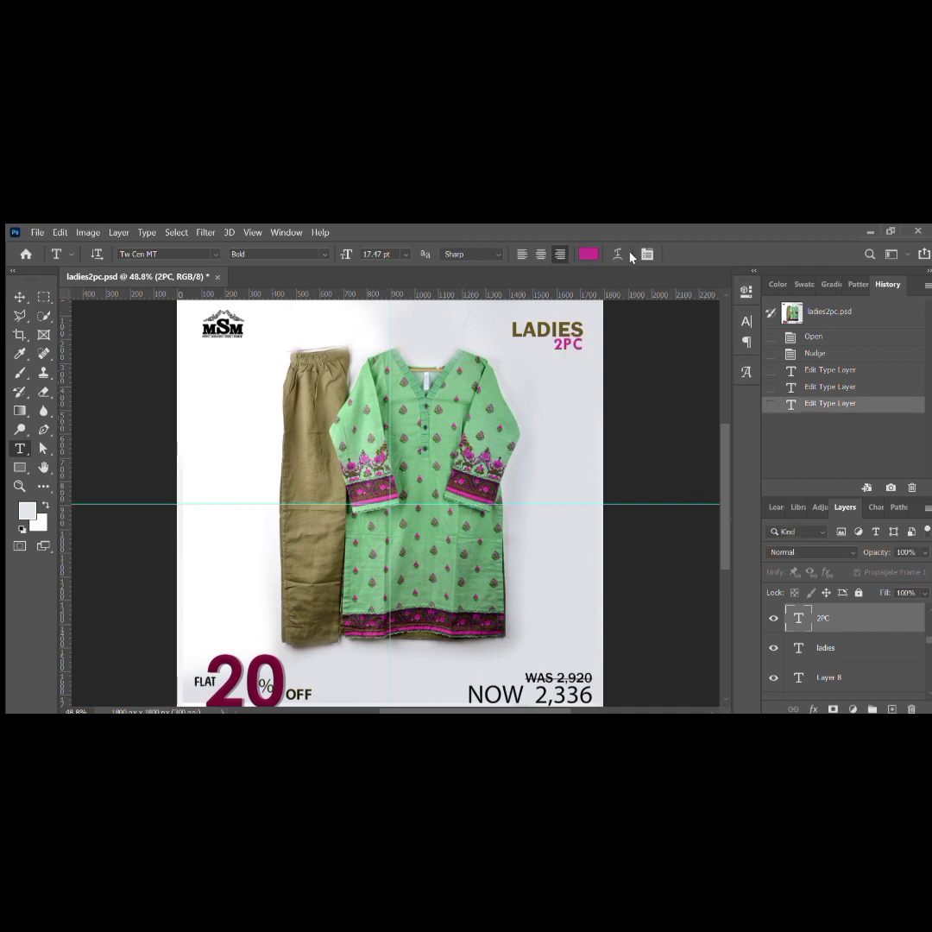
scroll(484, 459, "down", 1)
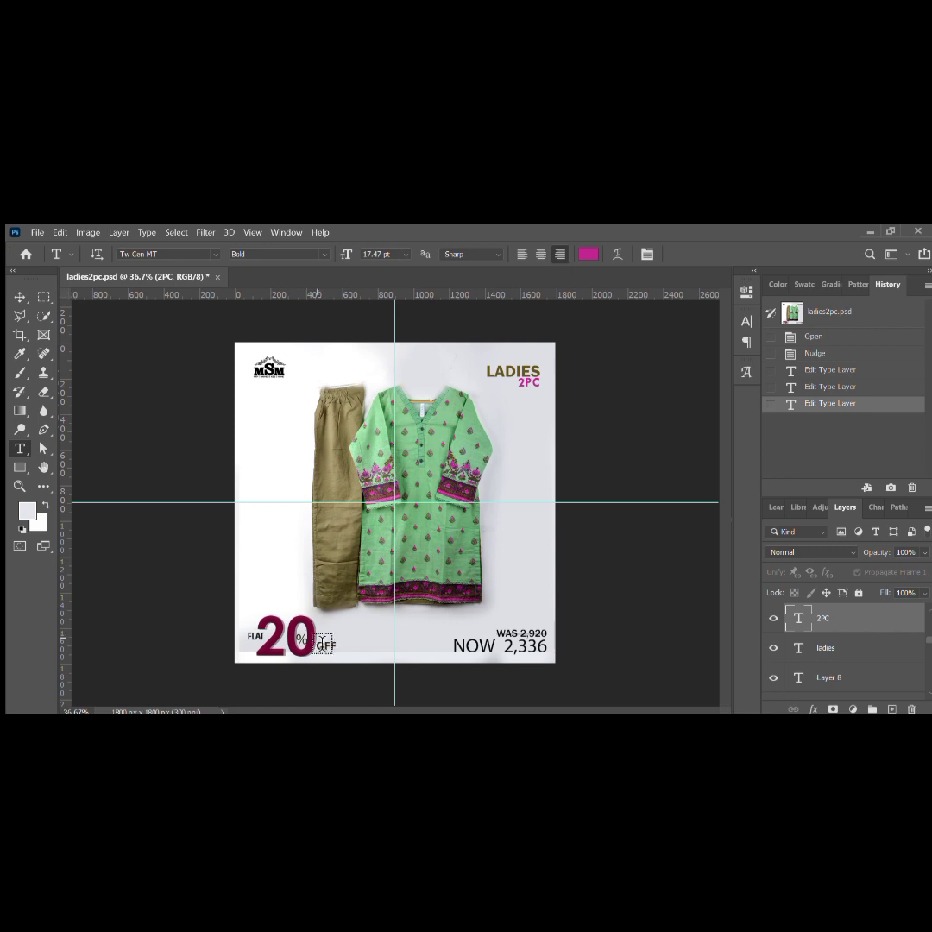
left_click_drag(318, 641, 256, 640)
Recolour the 20 figure with the pink sampled from 2PC.
left_click(588, 254)
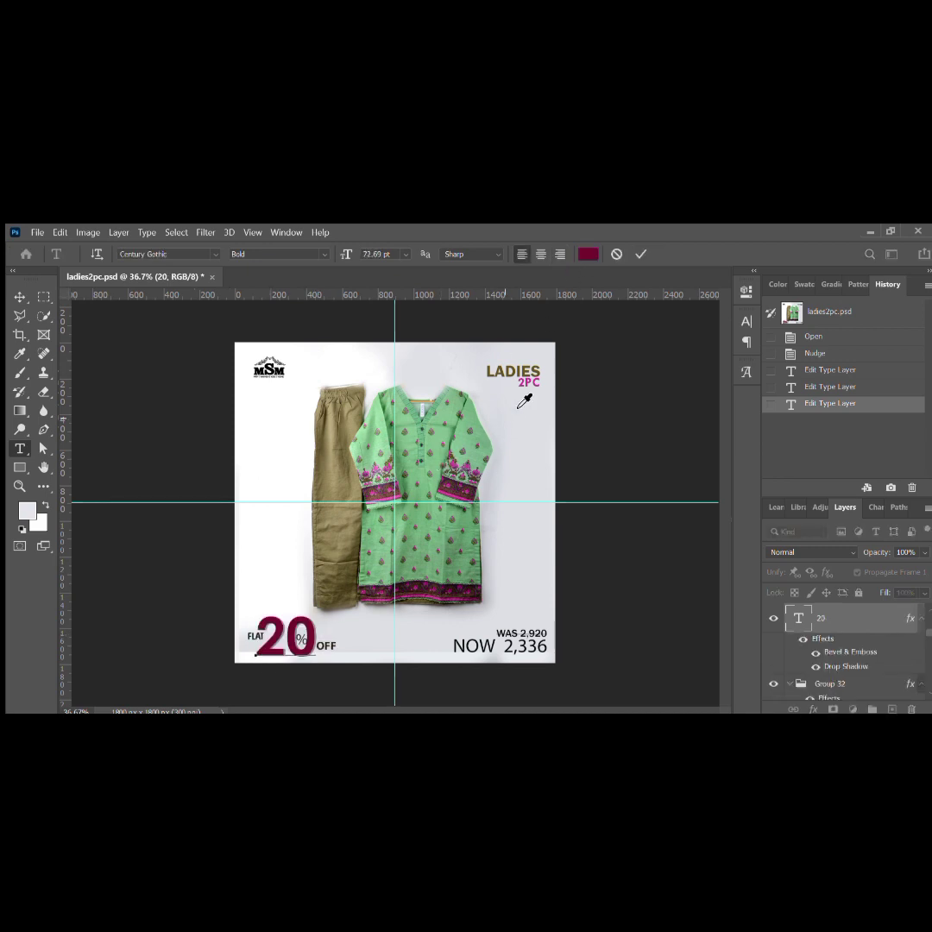
left_click(530, 383)
key("Return")
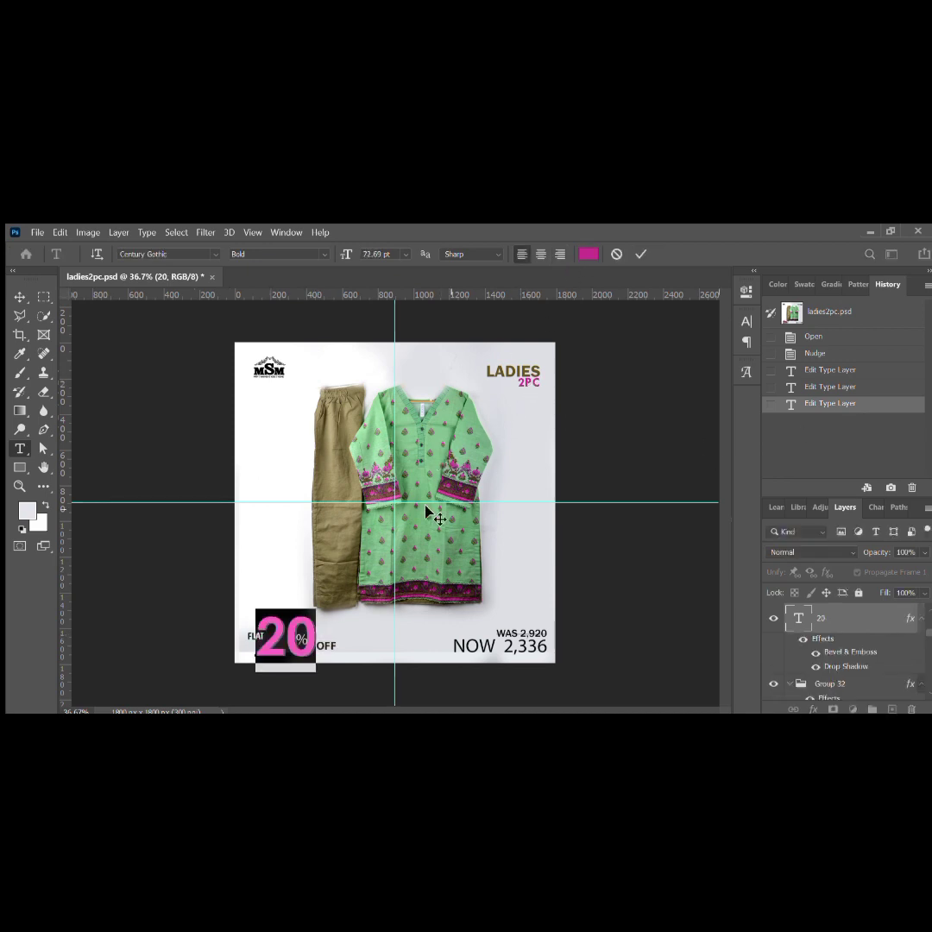
left_click(18, 297)
Paint the strip under FLAT 20 white on the DSC_0750 layer.
left_click(349, 399)
left_click(26, 372)
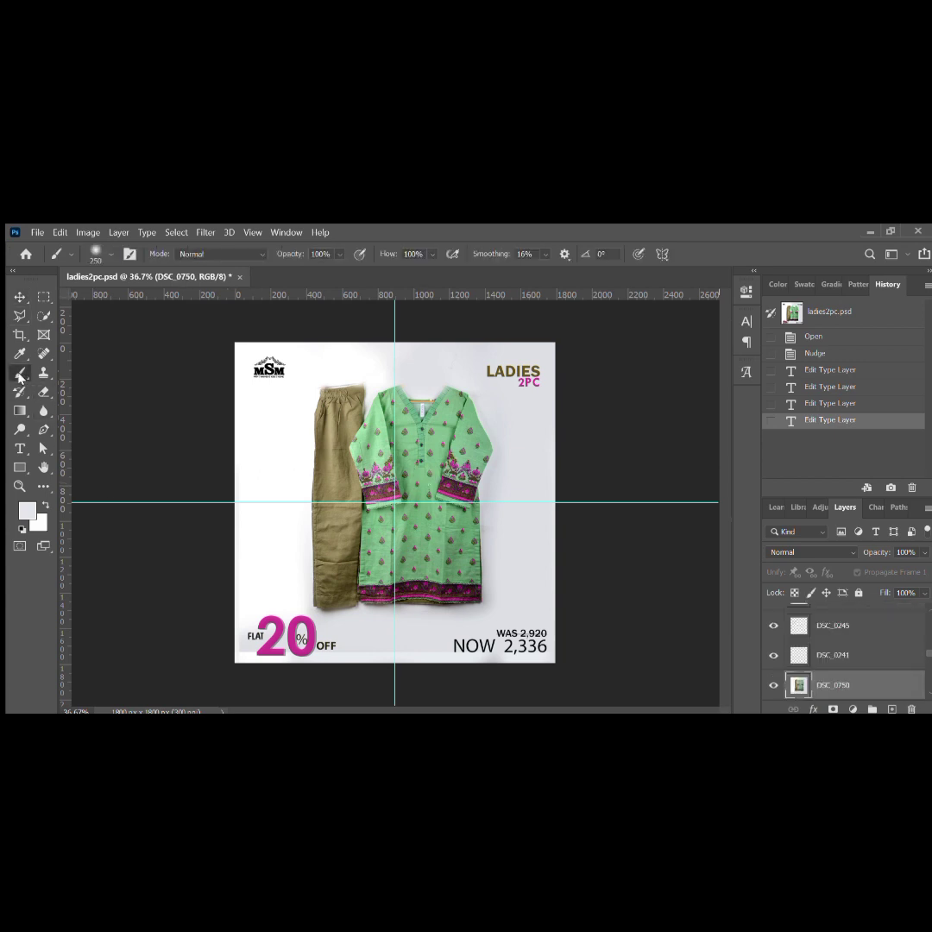
left_click(281, 561, "alt")
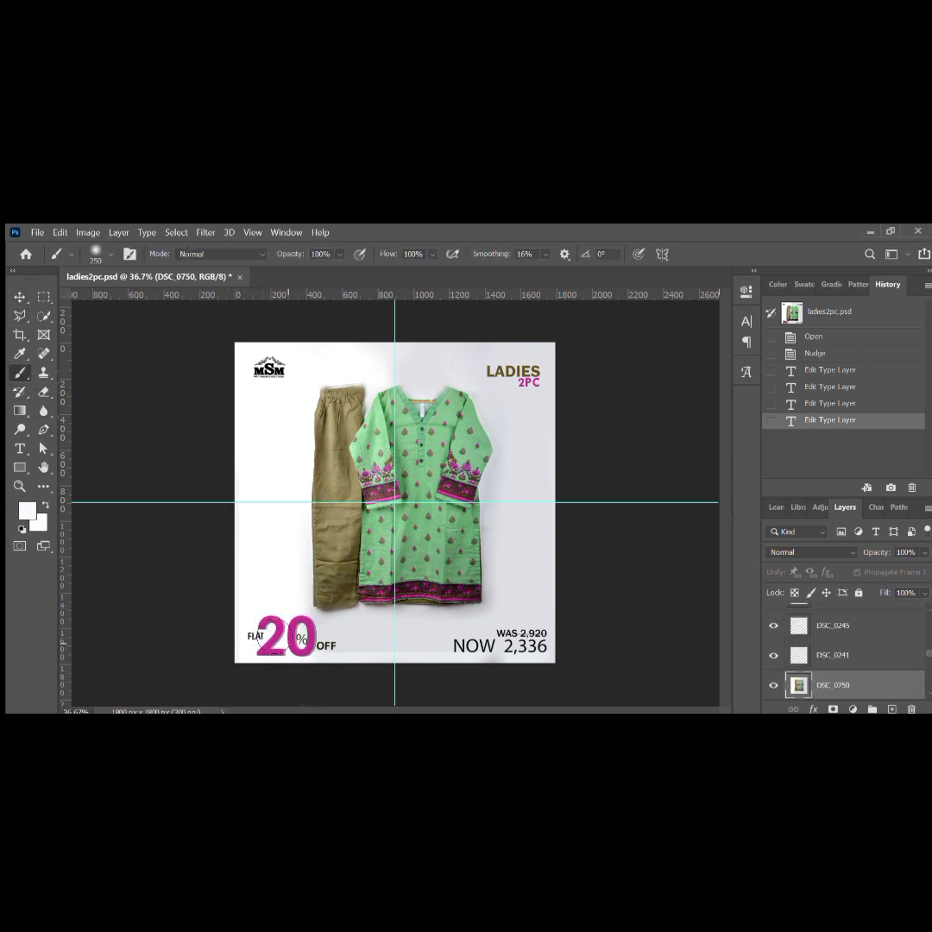
left_click_drag(276, 658, 537, 670)
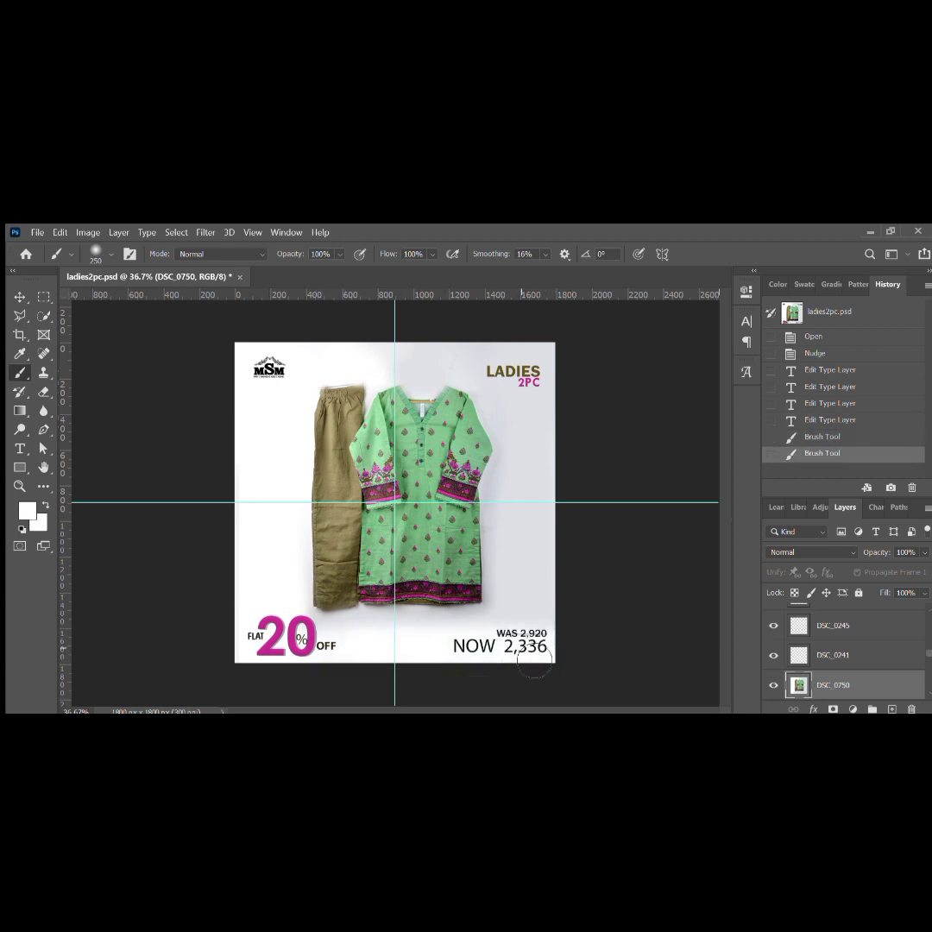
Position the placed lime-green DSC_0753 suit photo, scale it to about 29.62%, and commit.
key("v")
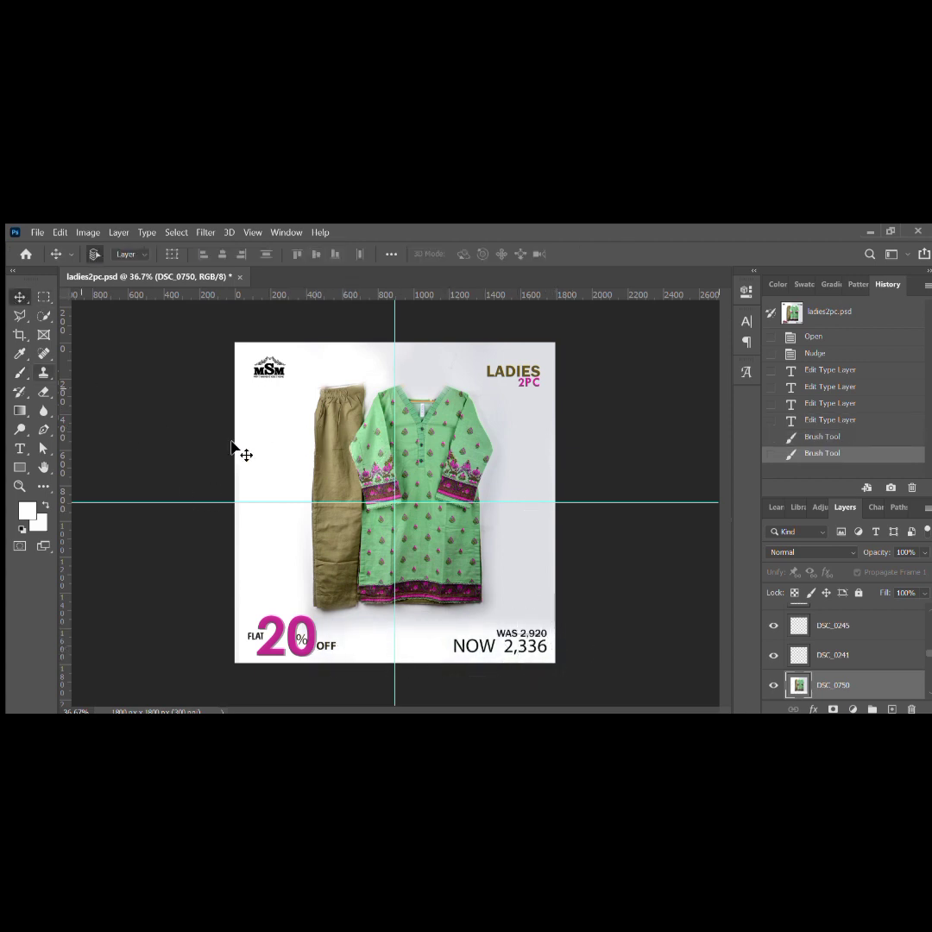
left_click_drag(394, 541, 391, 543)
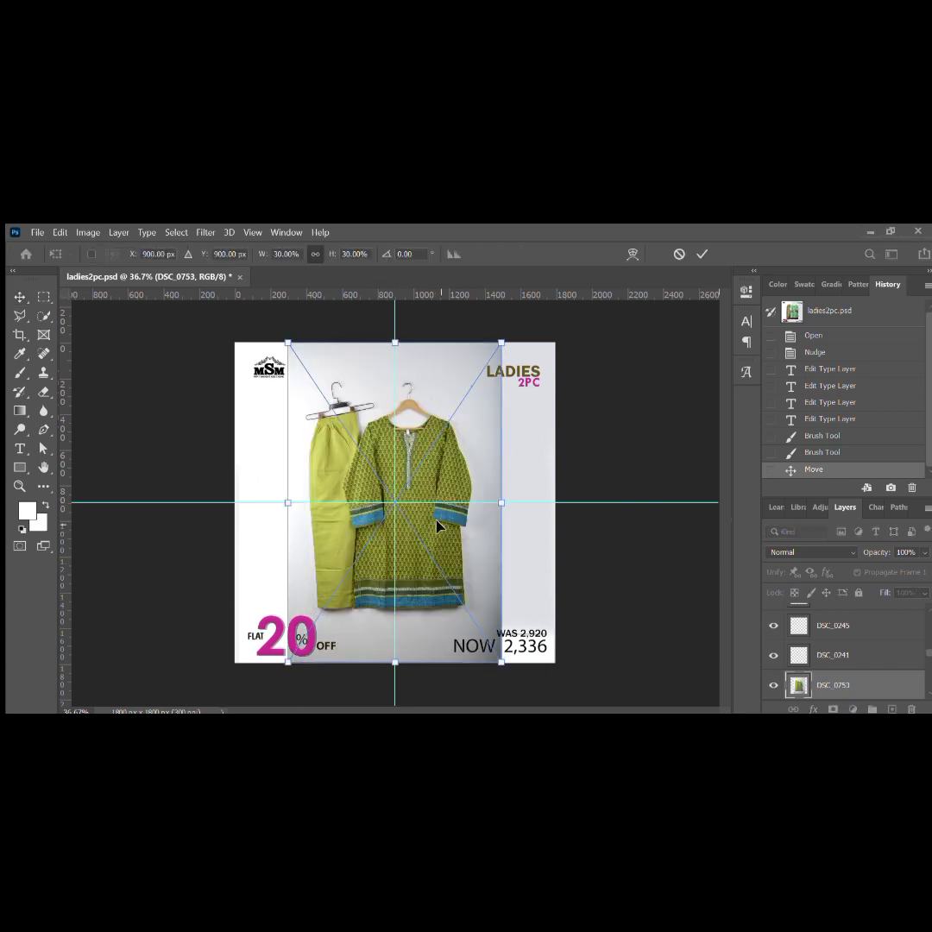
left_click_drag(520, 505, 513, 507)
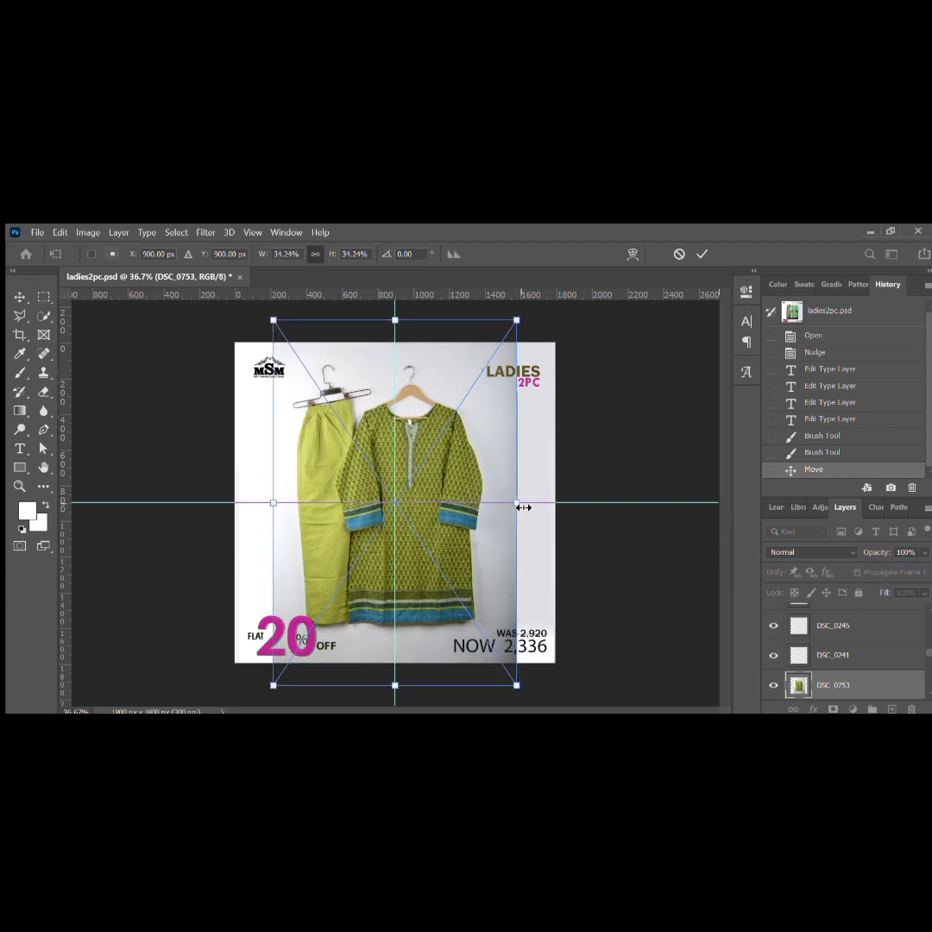
left_click(702, 254)
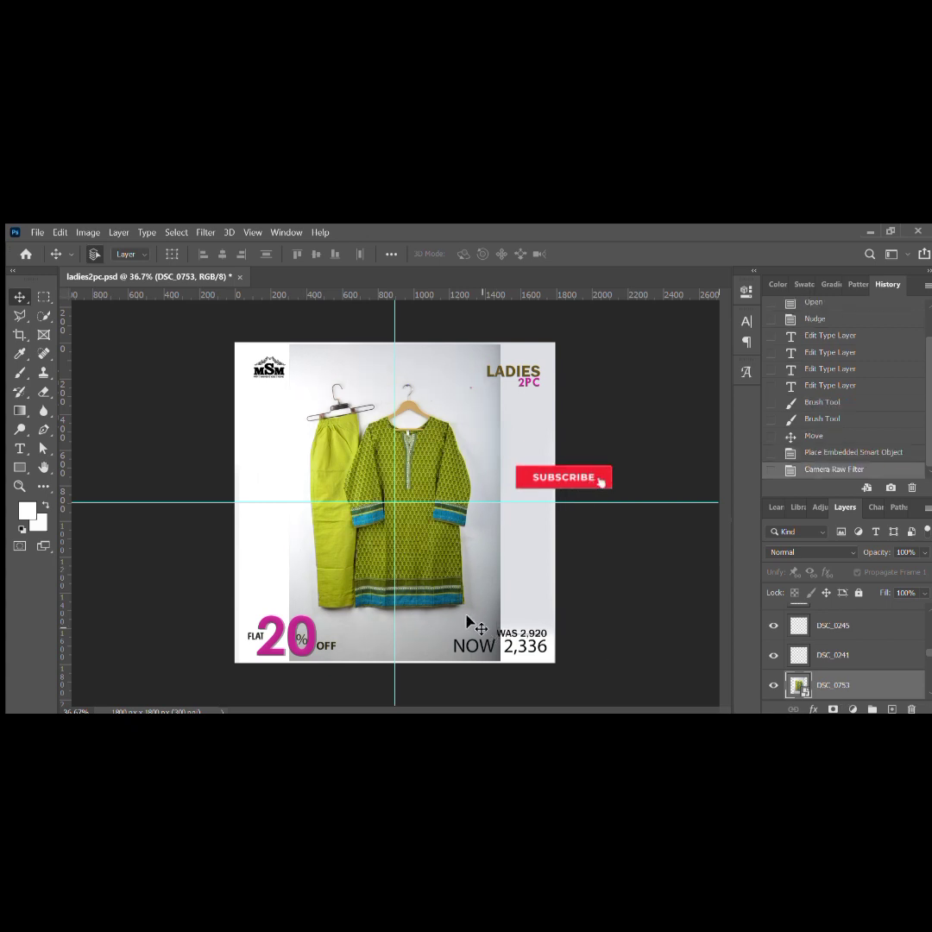
Delete the old MSM logo from the canvas.
key("b")
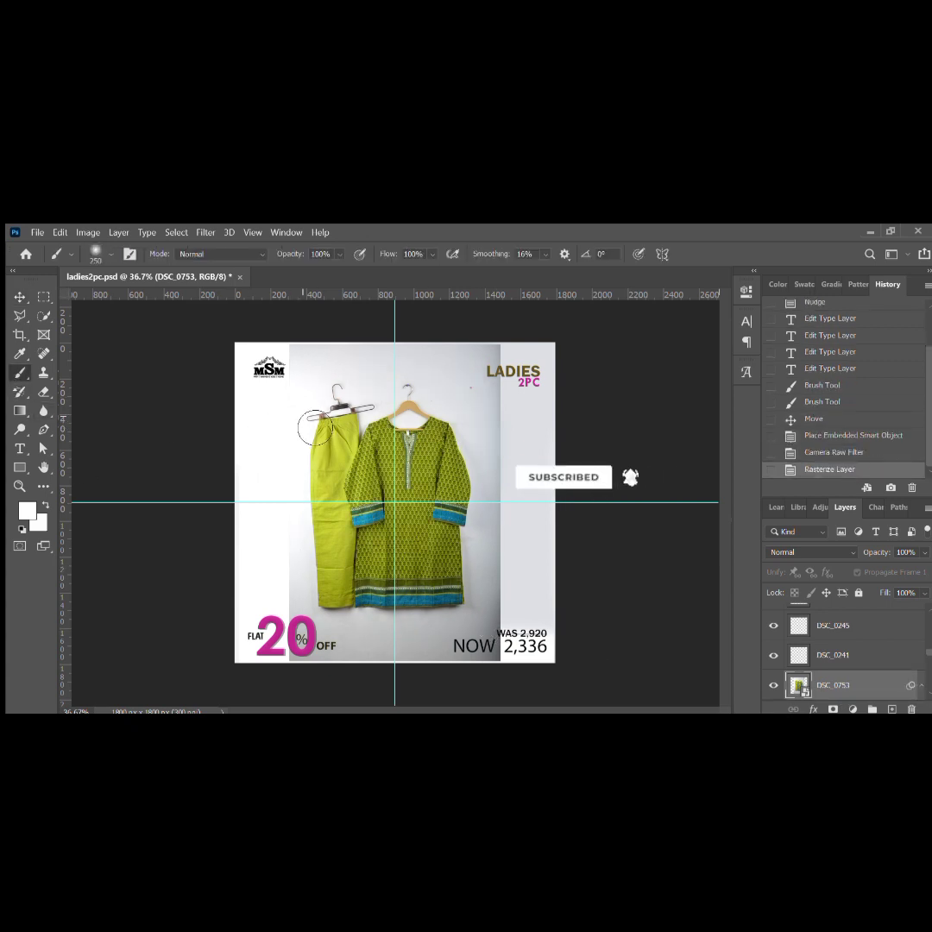
key("v")
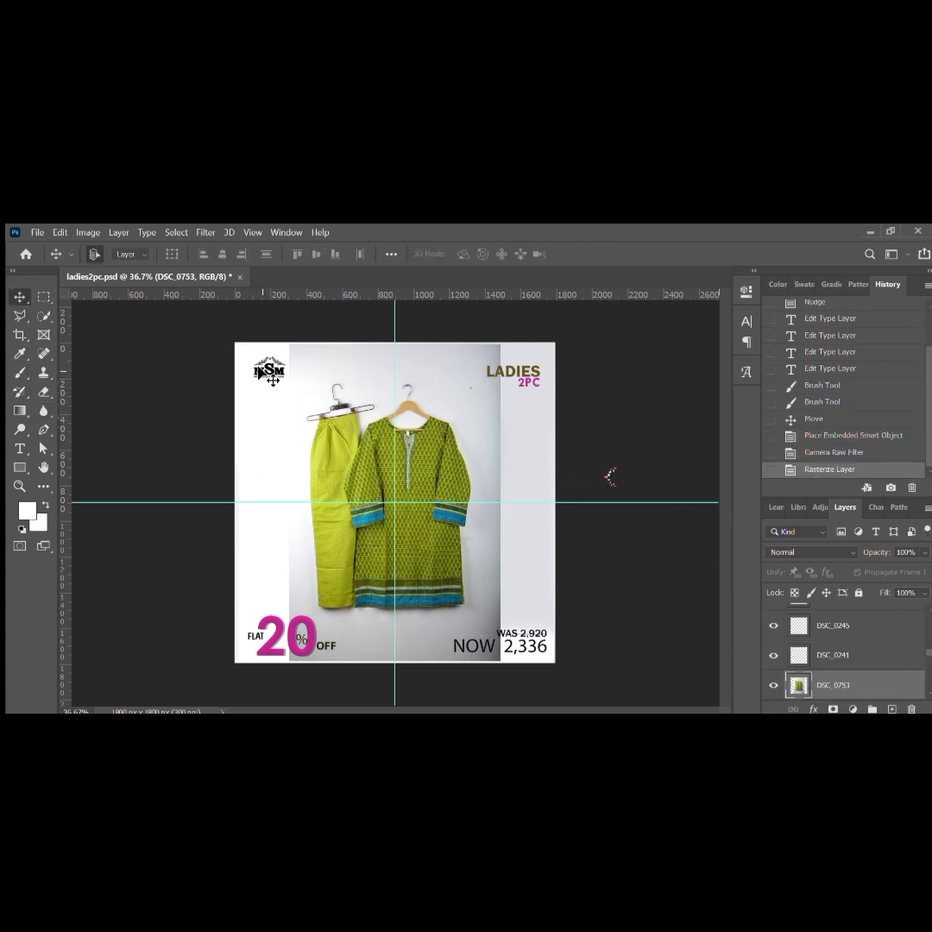
left_click(264, 371)
key("Delete")
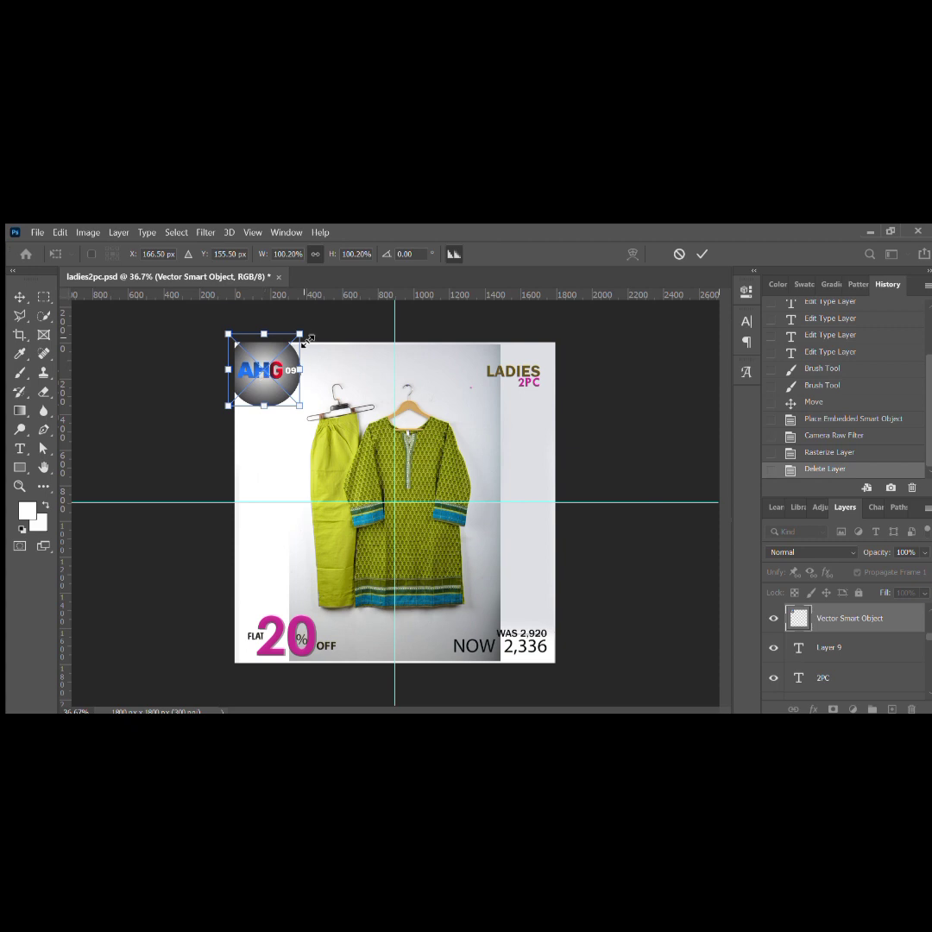
Scale the placed AHG logo down to about 46% in the top-left corner.
mouse_move(308, 340)
left_mouse_down()
mouse_move(252, 368)
mouse_move(275, 361)
left_mouse_up()
left_click(701, 254)
key("ctrl+t")
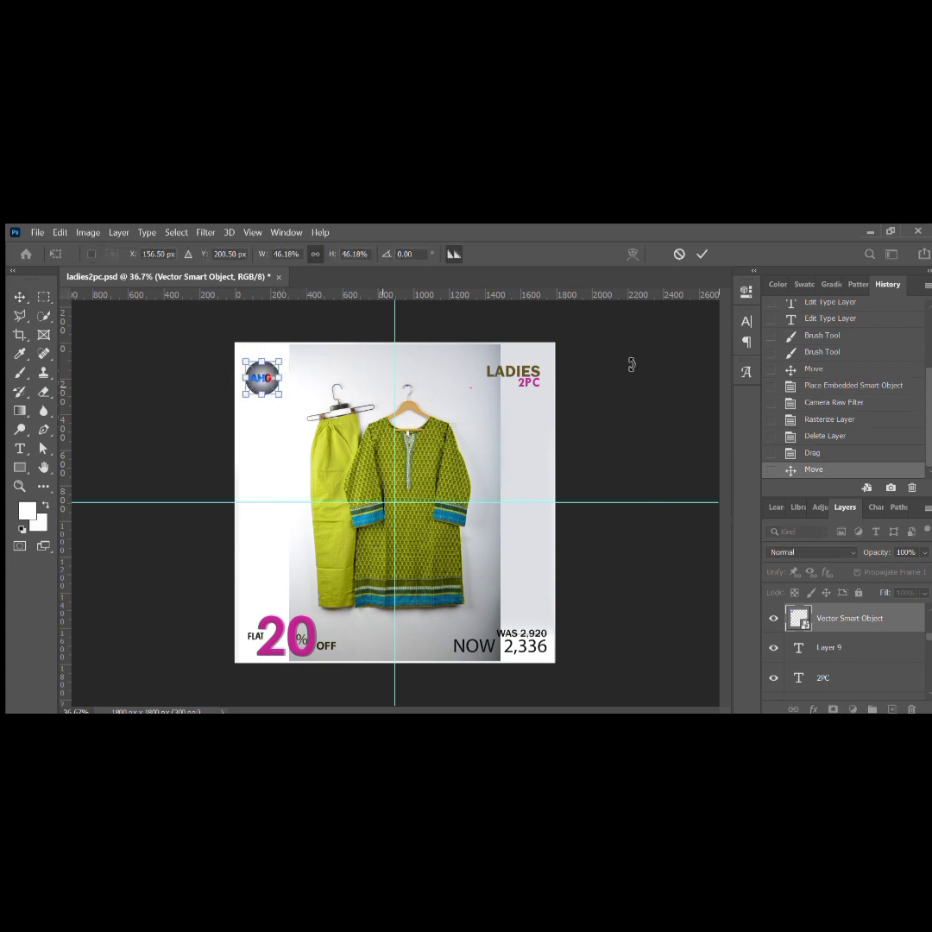
left_click(702, 254)
On DSC_0753, brush out the left hanger's hook.
left_click(334, 430)
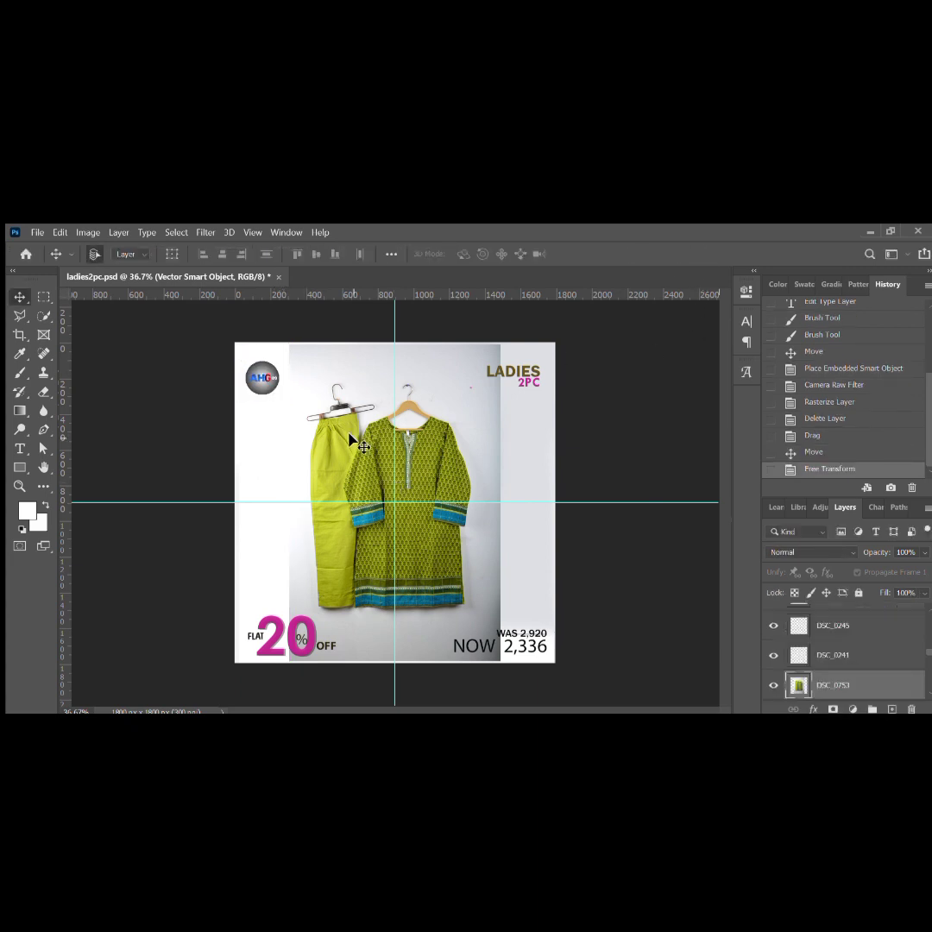
key("b")
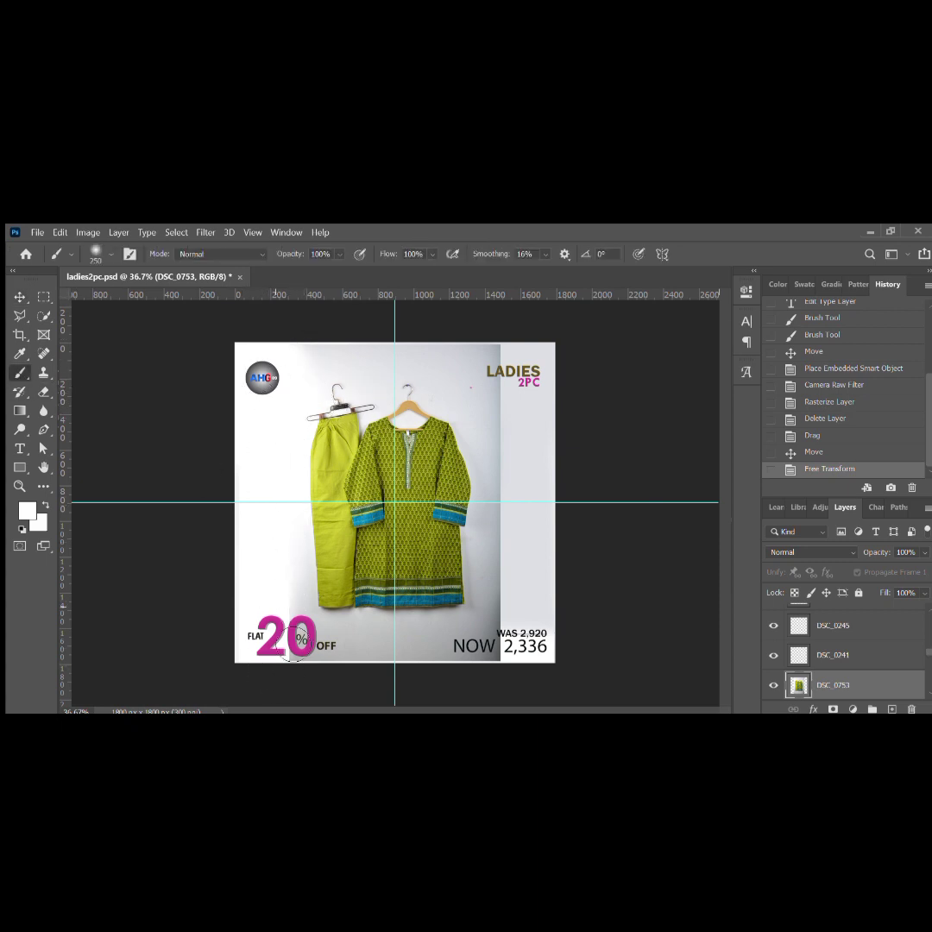
left_click(317, 418)
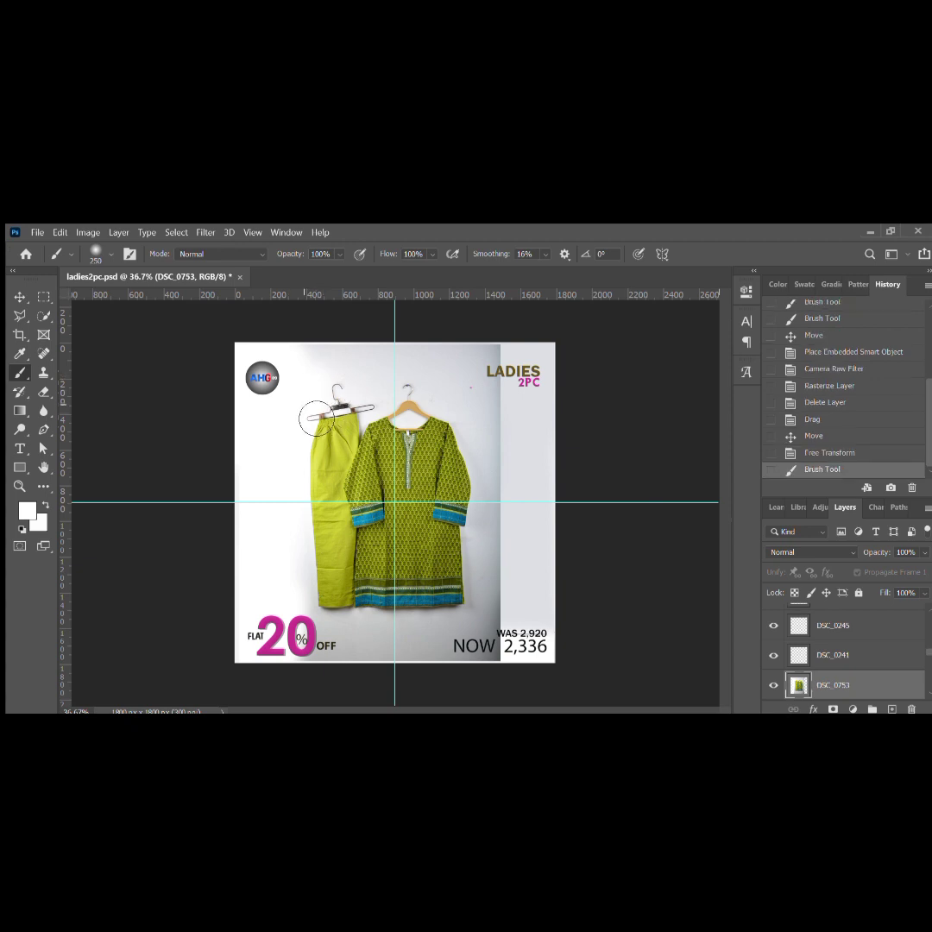
left_click(302, 678)
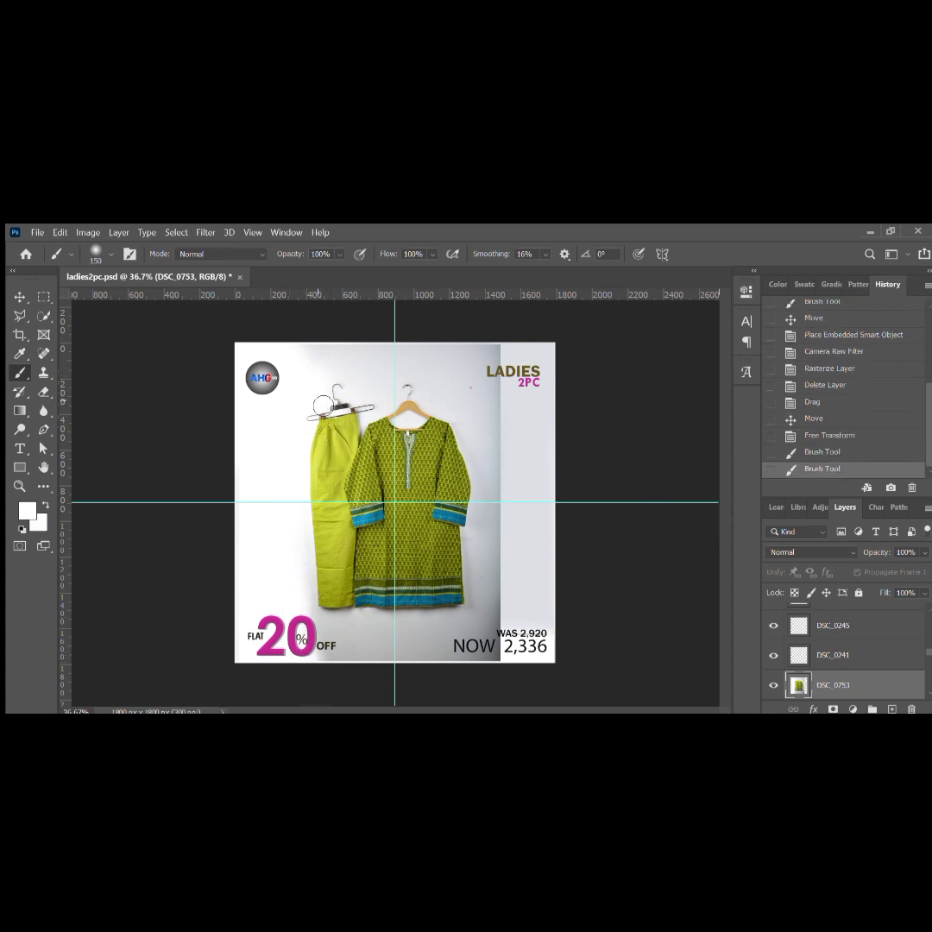
left_click(312, 427)
left_click(339, 398)
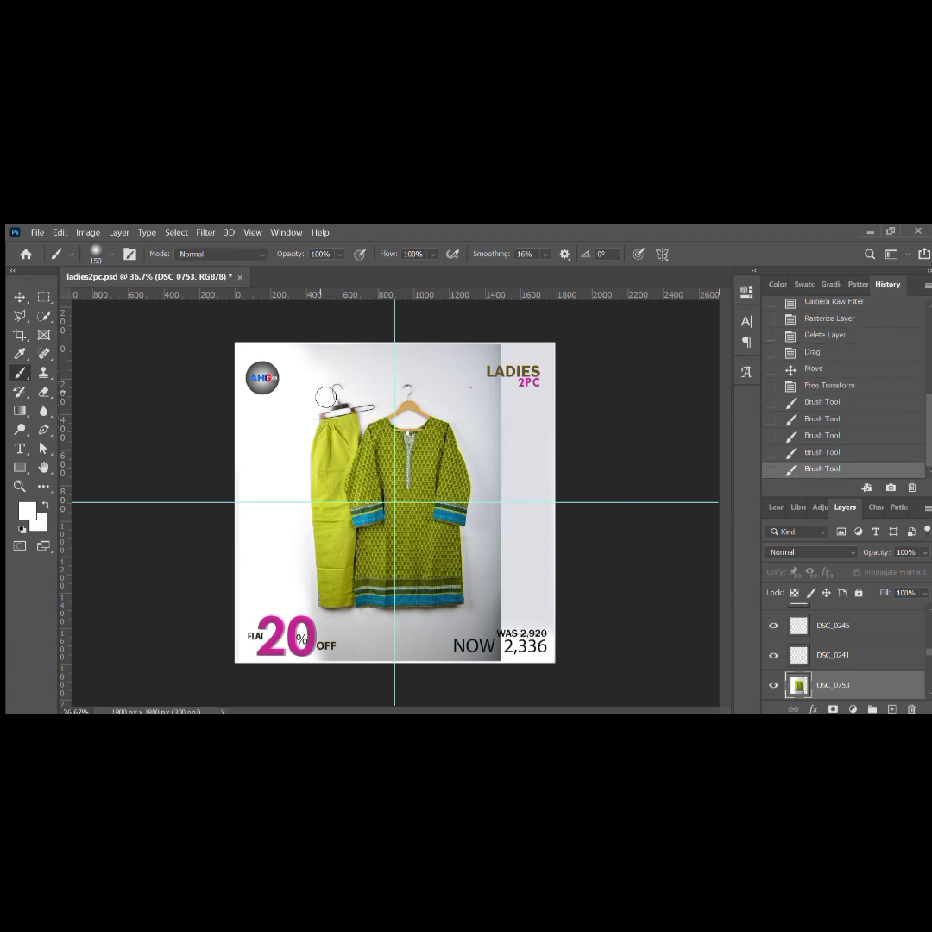
left_click(341, 397)
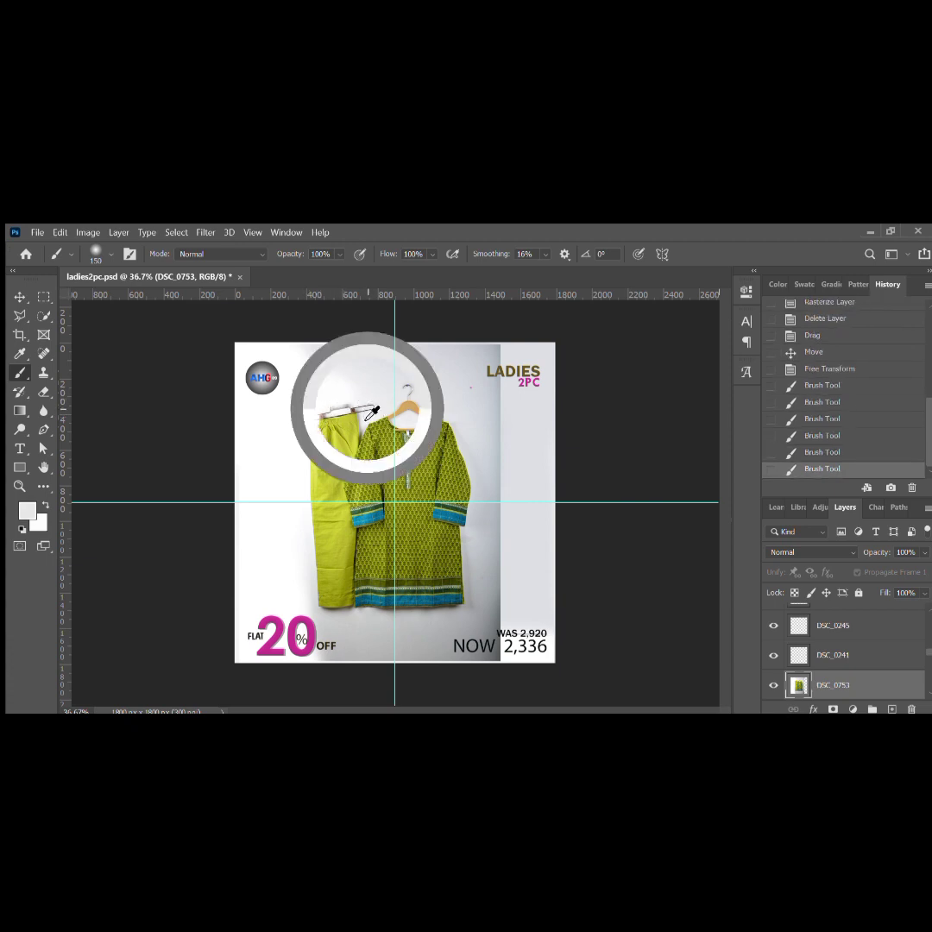
Paint out the remaining hanger, the white strap, and the hook above the kurta collar.
left_click(367, 412)
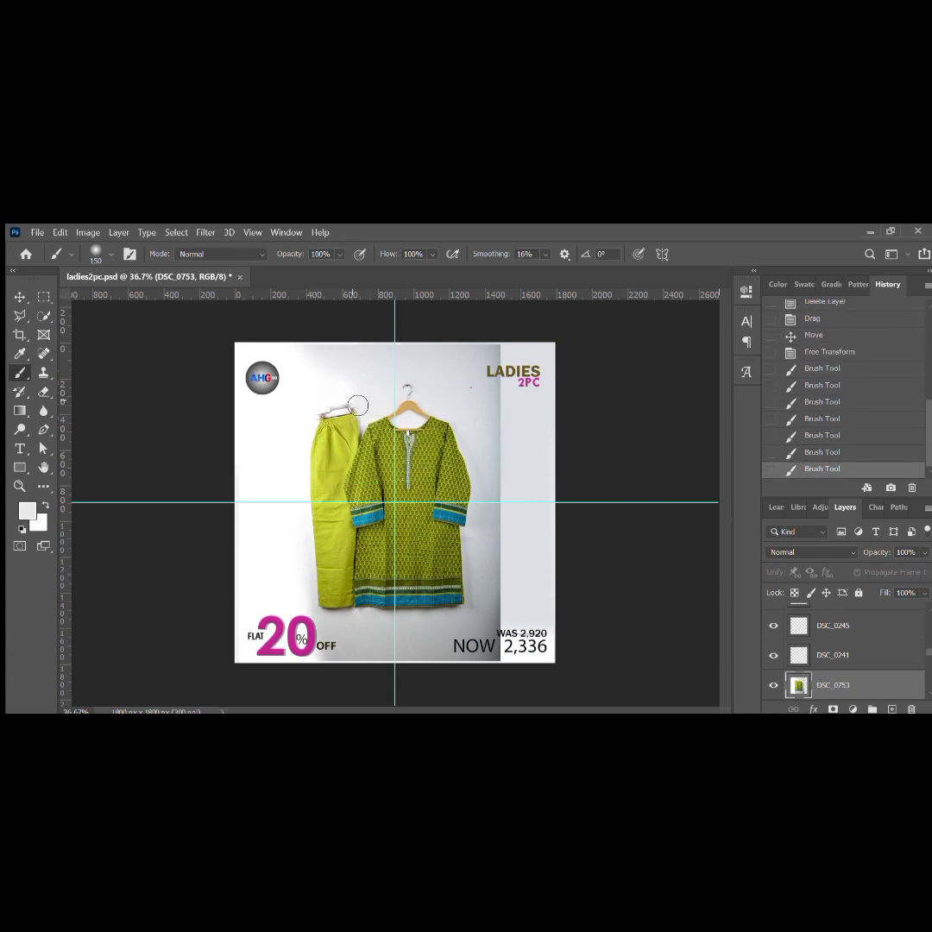
left_click(313, 418)
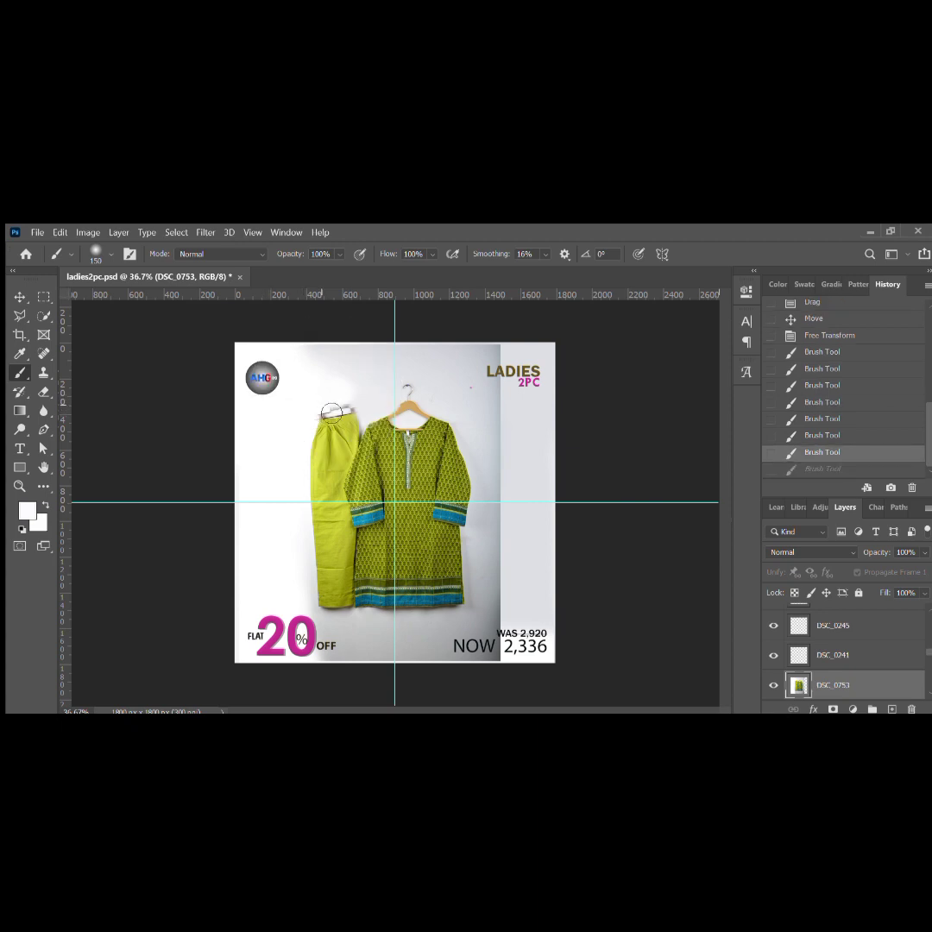
left_click(350, 409)
left_click(316, 395)
left_click(316, 393)
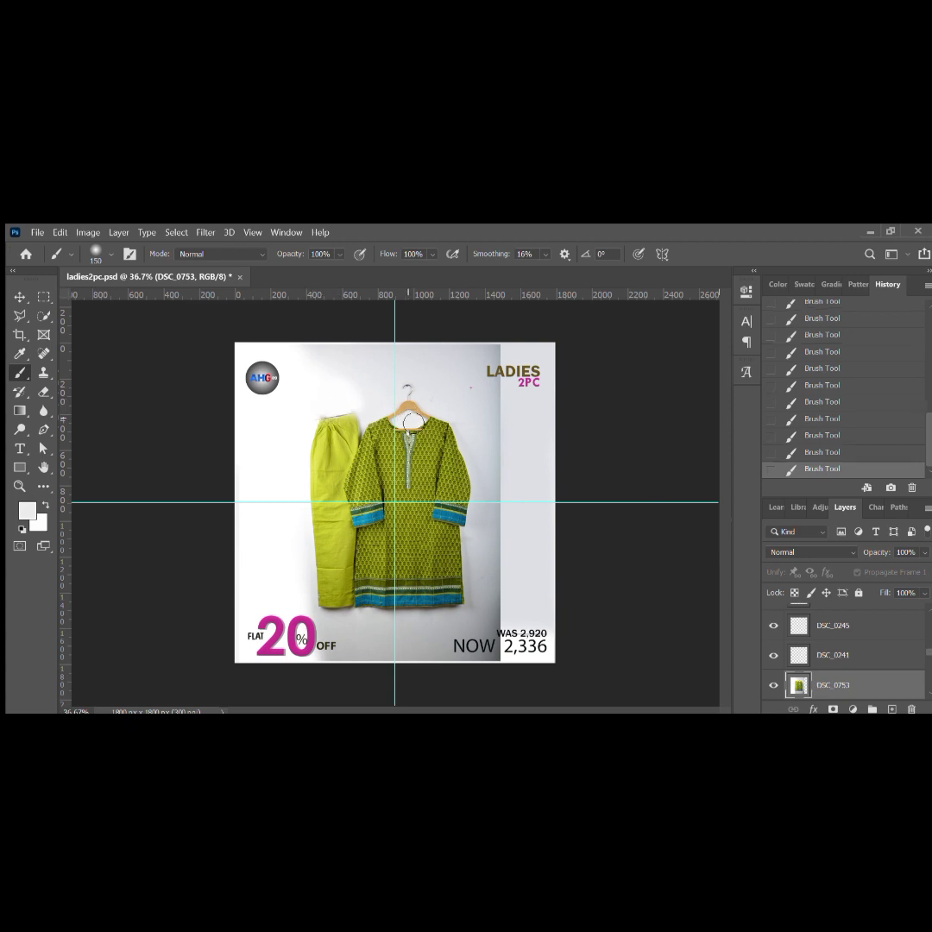
left_click_drag(405, 390, 415, 412)
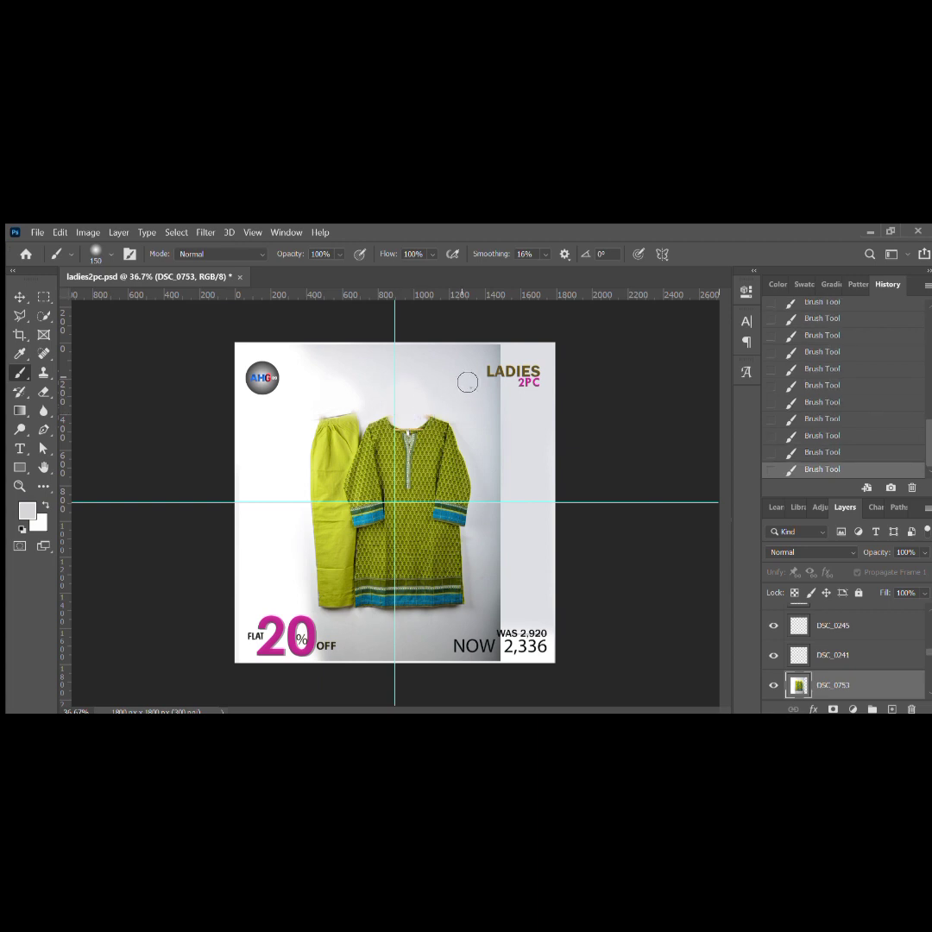
key("bracketright")
key("bracketright")
key("bracketright")
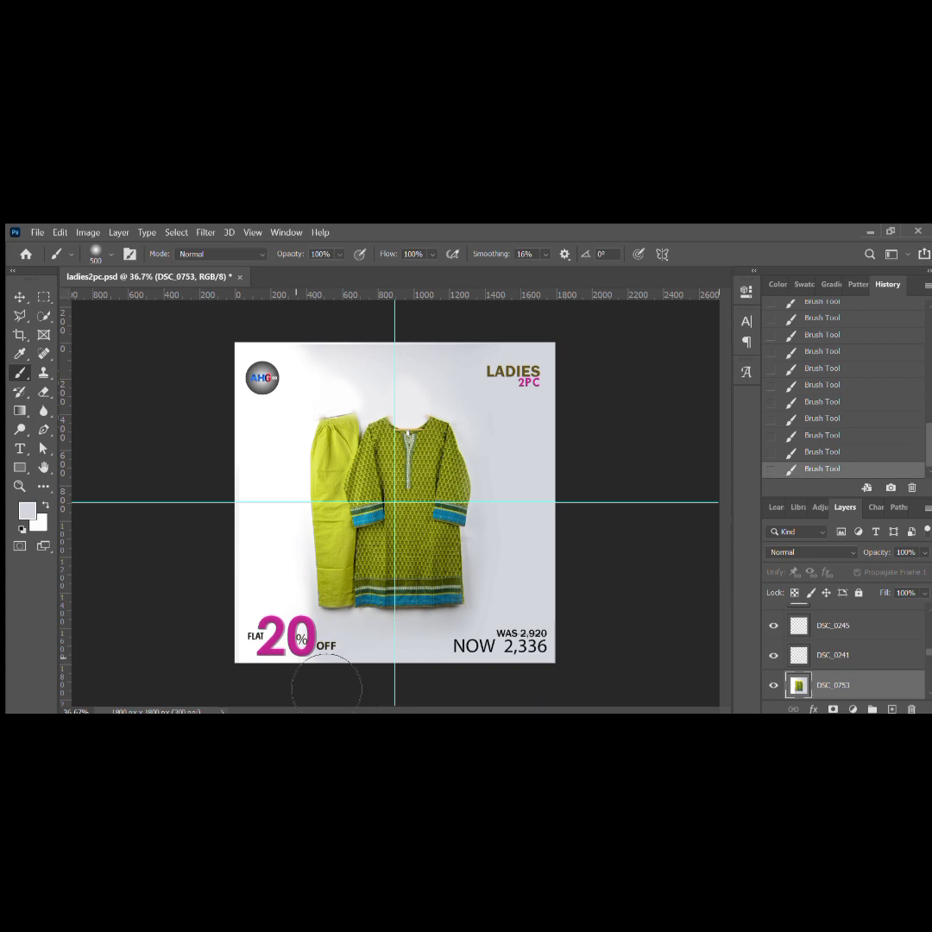
With a 200 px white brush, paint over the grey edge above the trouser waistband.
key("bracketleft")
key("bracketleft")
key("bracketleft")
left_click(287, 588, "alt")
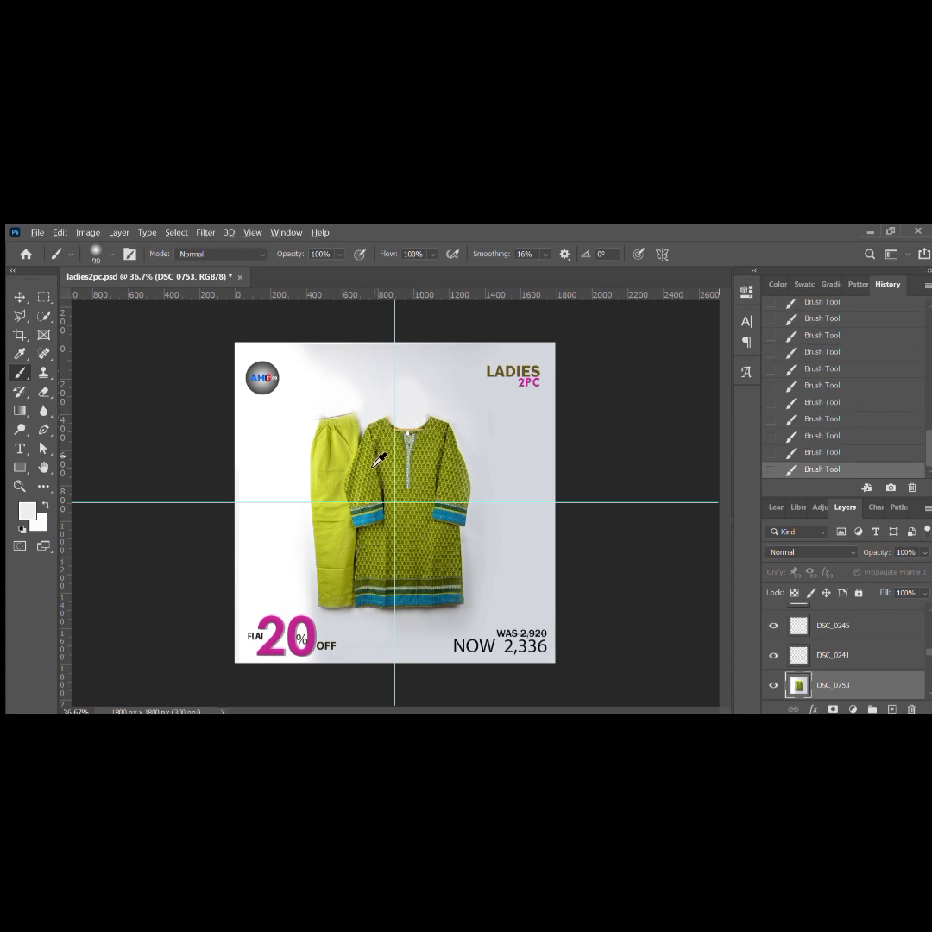
scroll(378, 460, "up", 3)
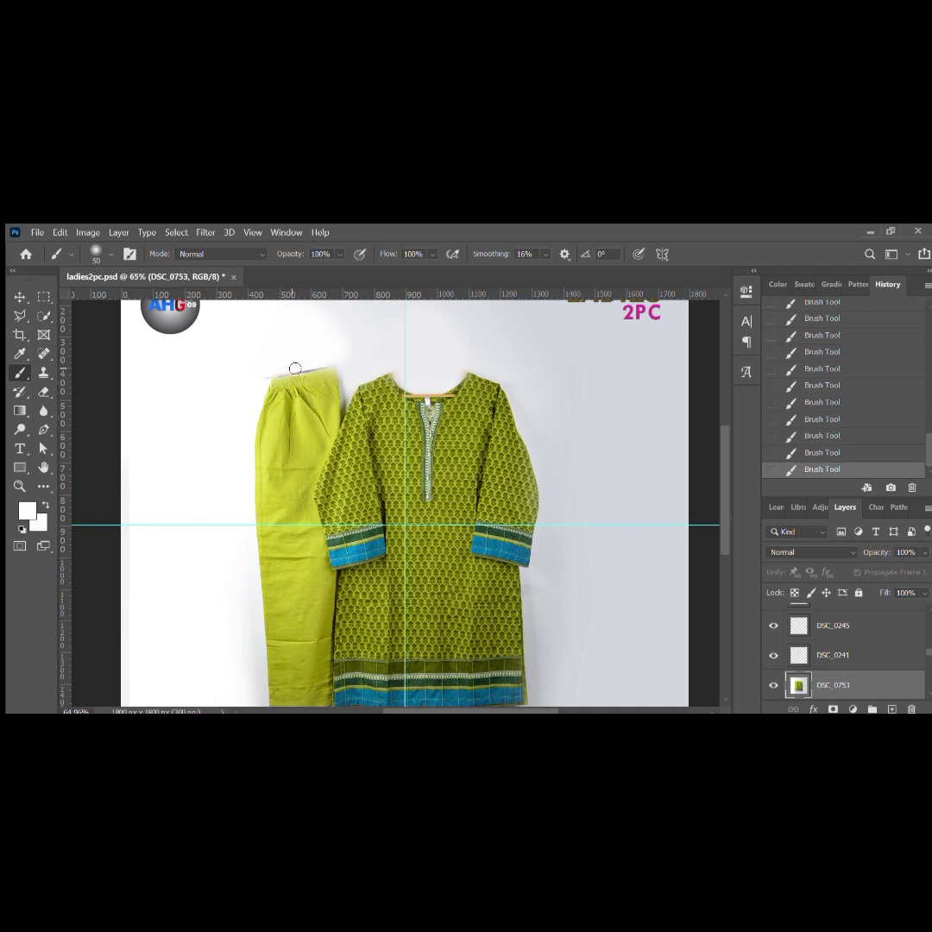
left_click_drag(314, 366, 379, 350)
scroll(304, 422, "down", 3)
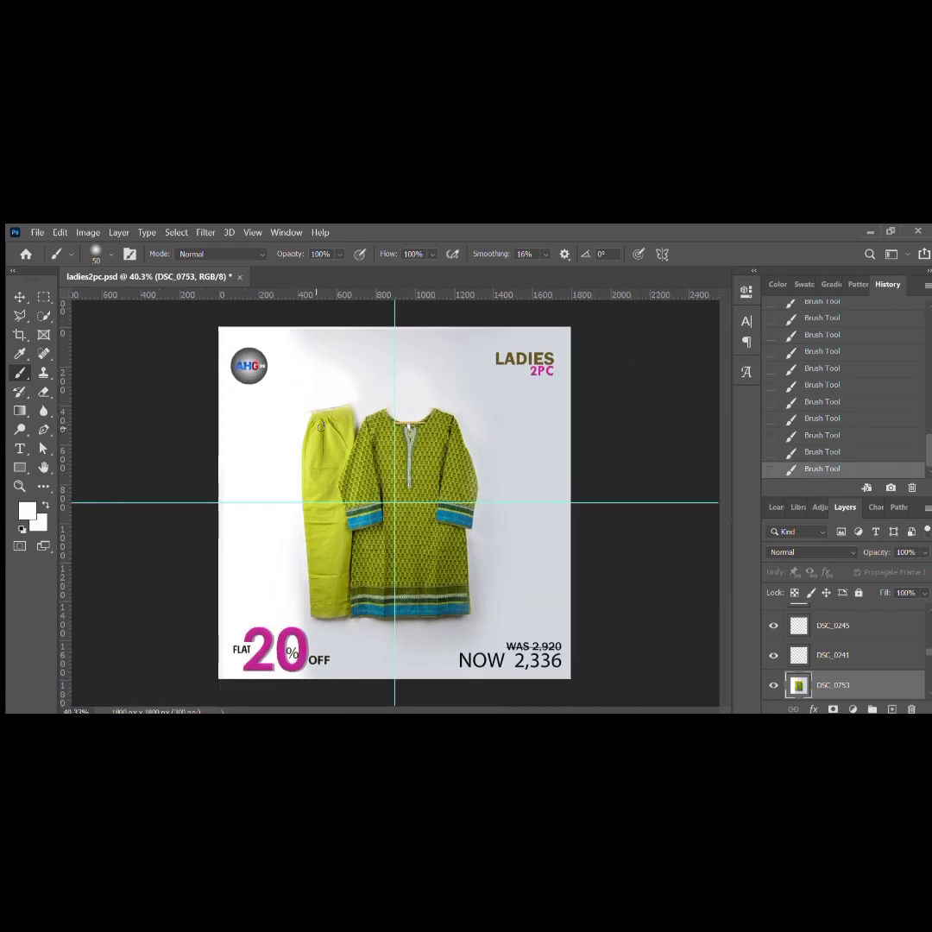
Change the WAS price from 2,920 to 3,000.
left_click(19, 296)
left_click(531, 648)
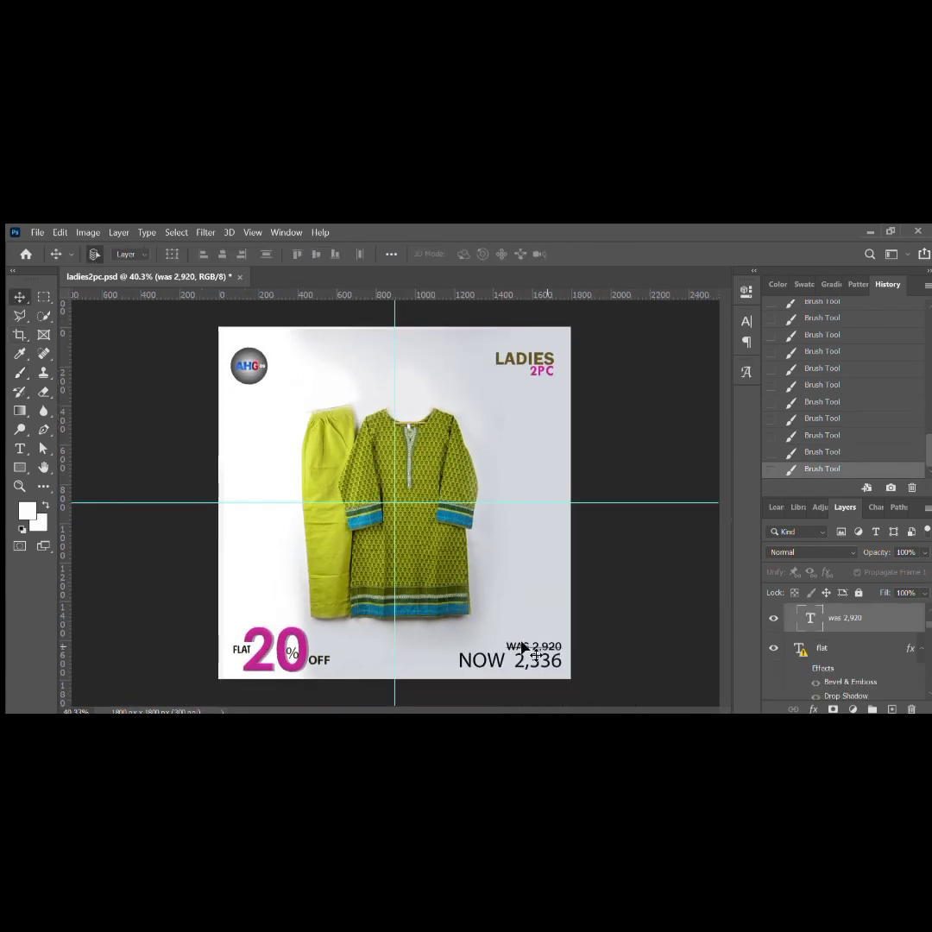
key("t")
double_click(538, 647)
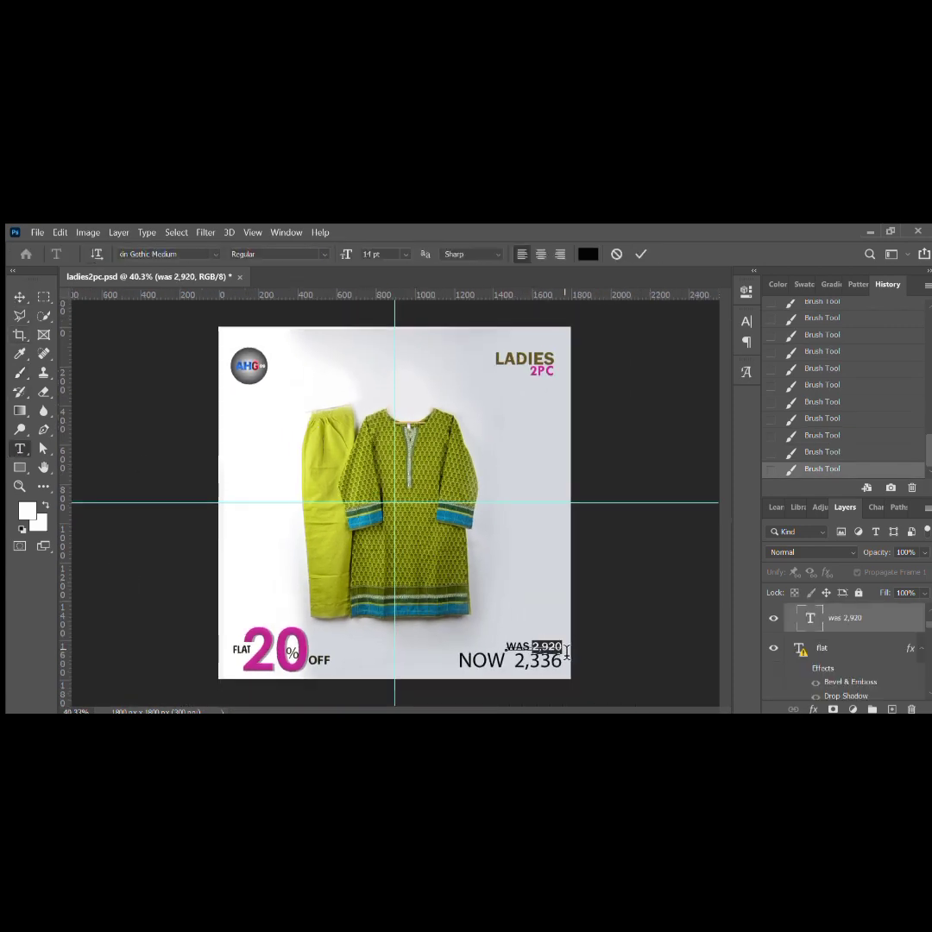
type("3")
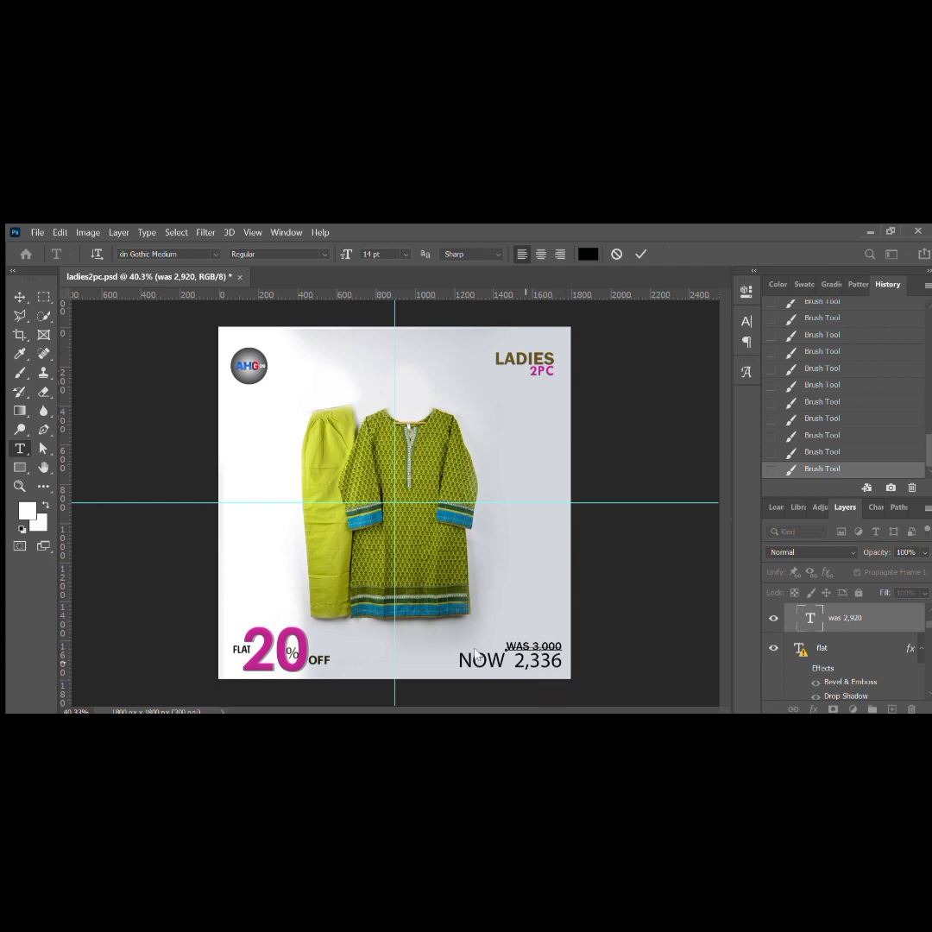
left_click(142, 685)
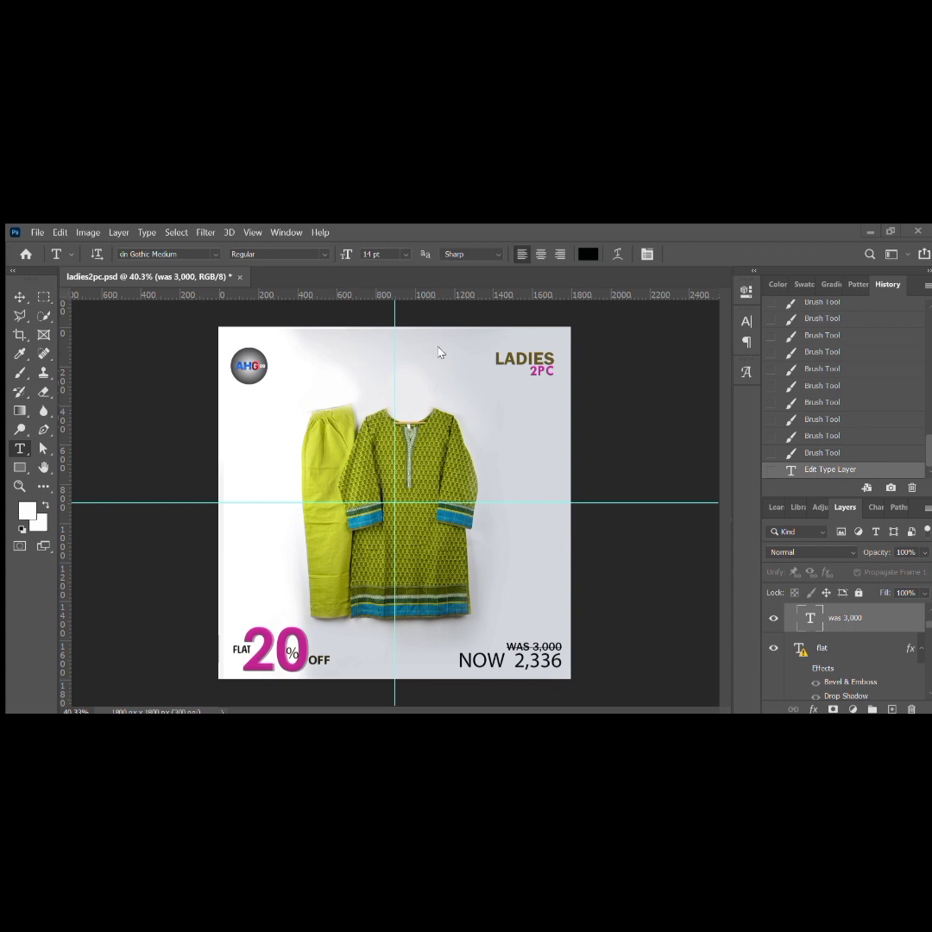
Change the NOW price from 2,336 to 2,400.
left_click(552, 660)
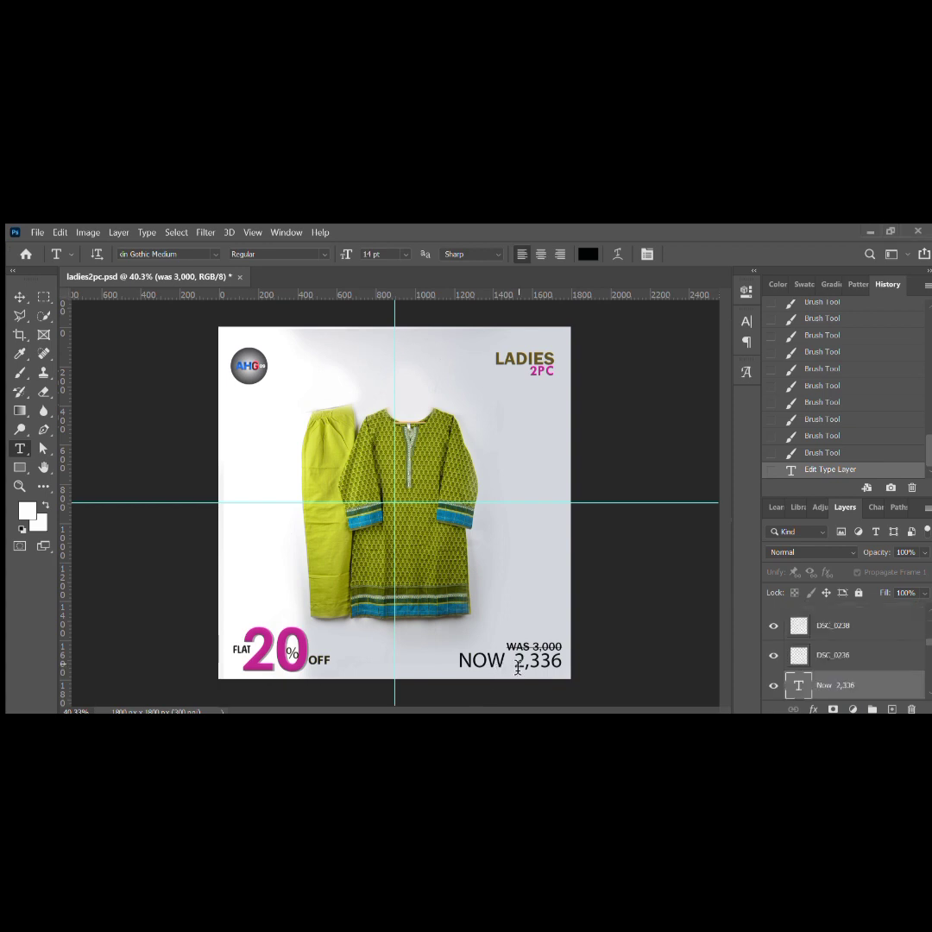
left_click_drag(515, 660, 571, 663)
type("2,400")
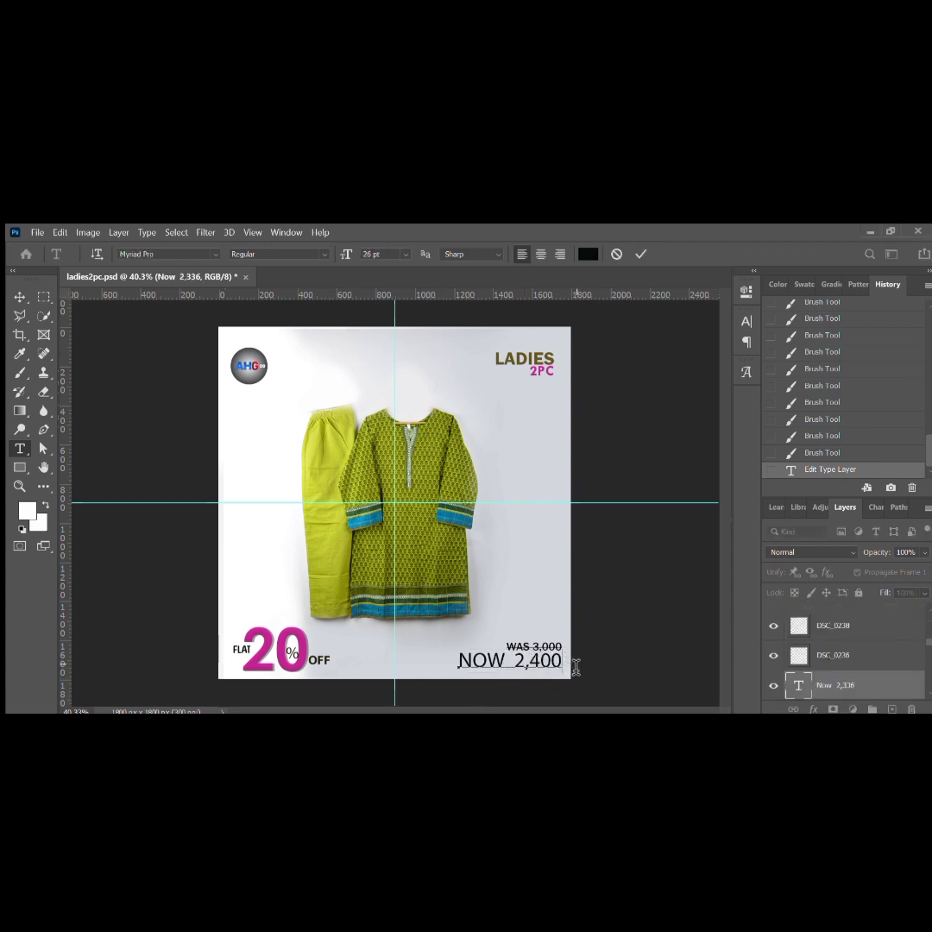
left_click(401, 562)
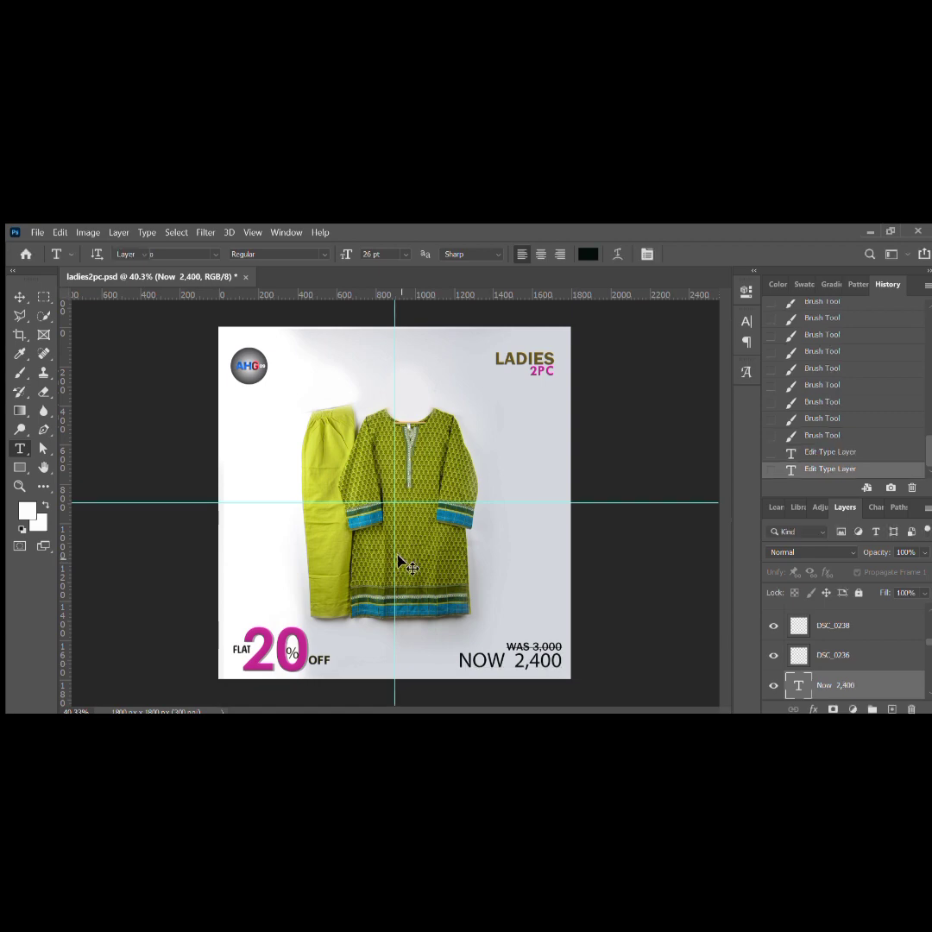
key("v")
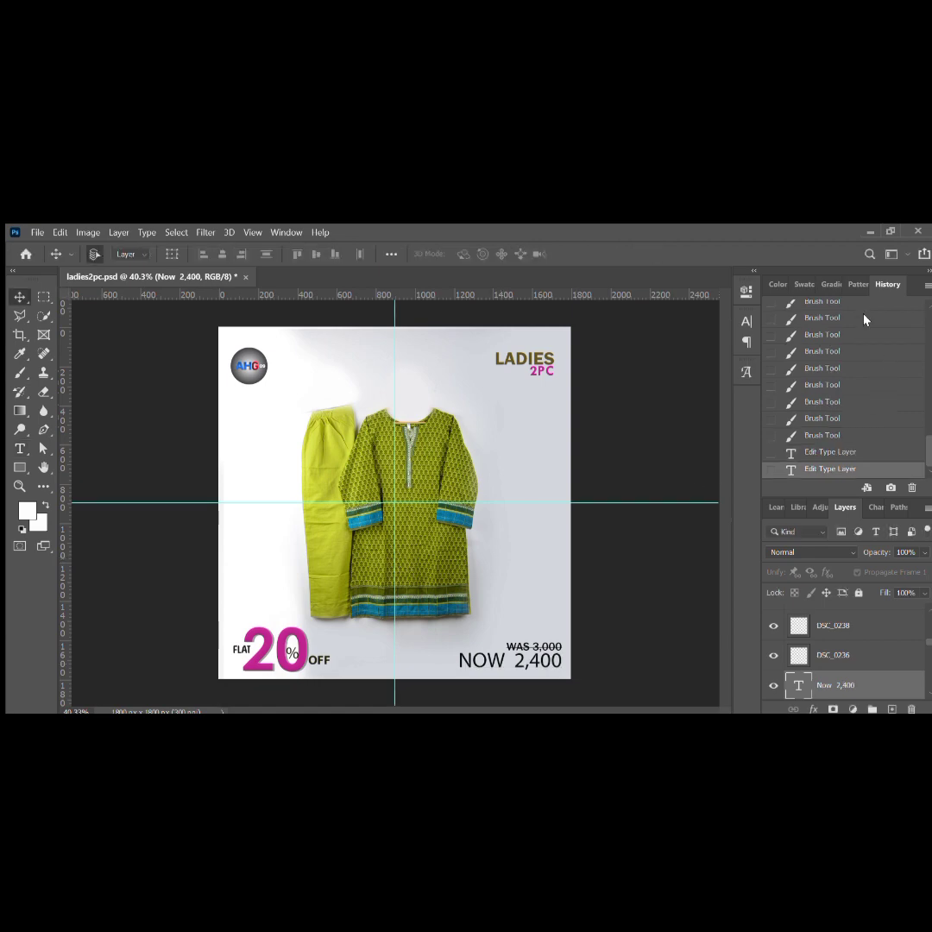